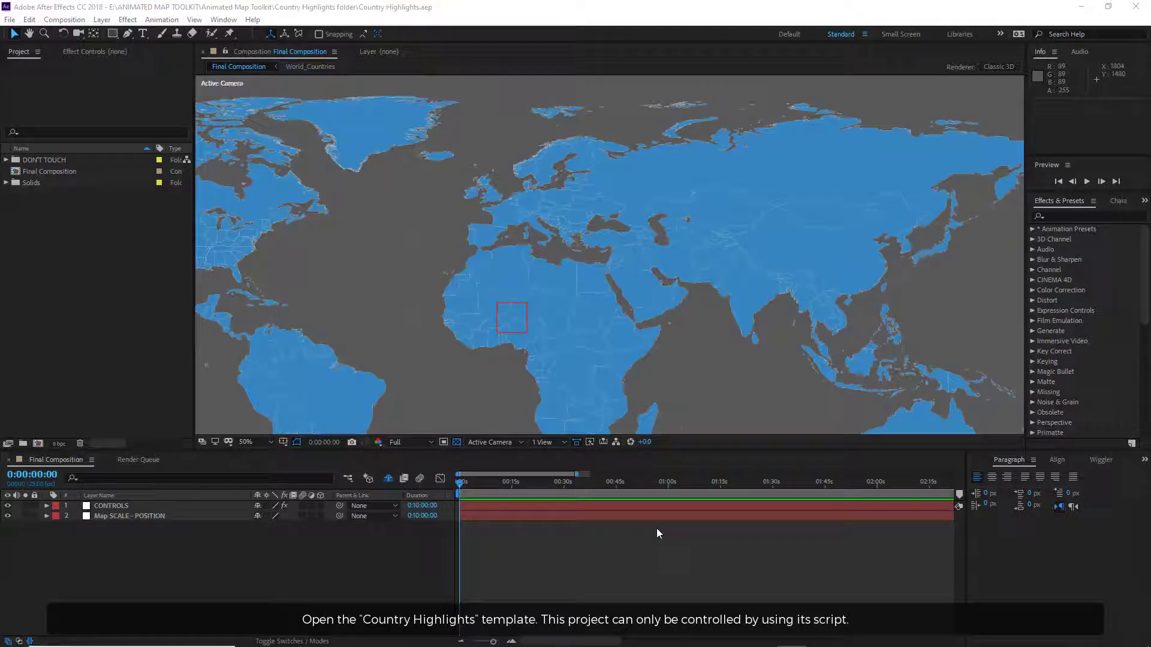
Run the Country Highlights.jsx script file from the File > Scripts menu.
{"action": "left_click", "coordinate": [9, 22]}
{"action": "mouse_move", "coordinate": [66, 345]}
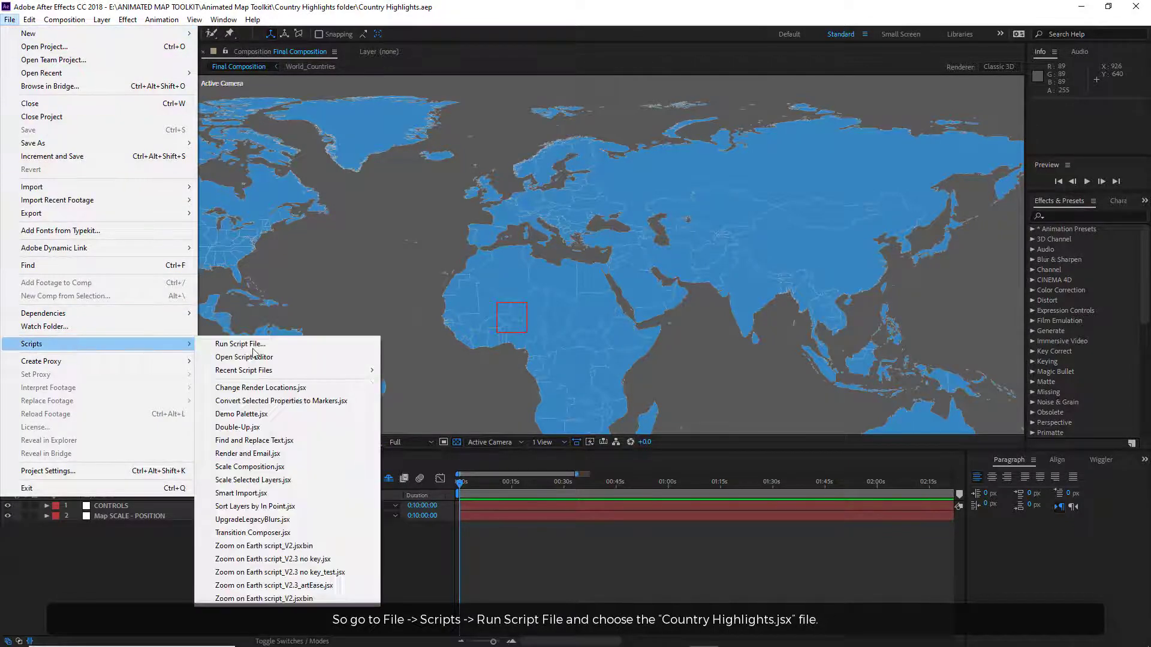
{"action": "left_click", "coordinate": [316, 349]}
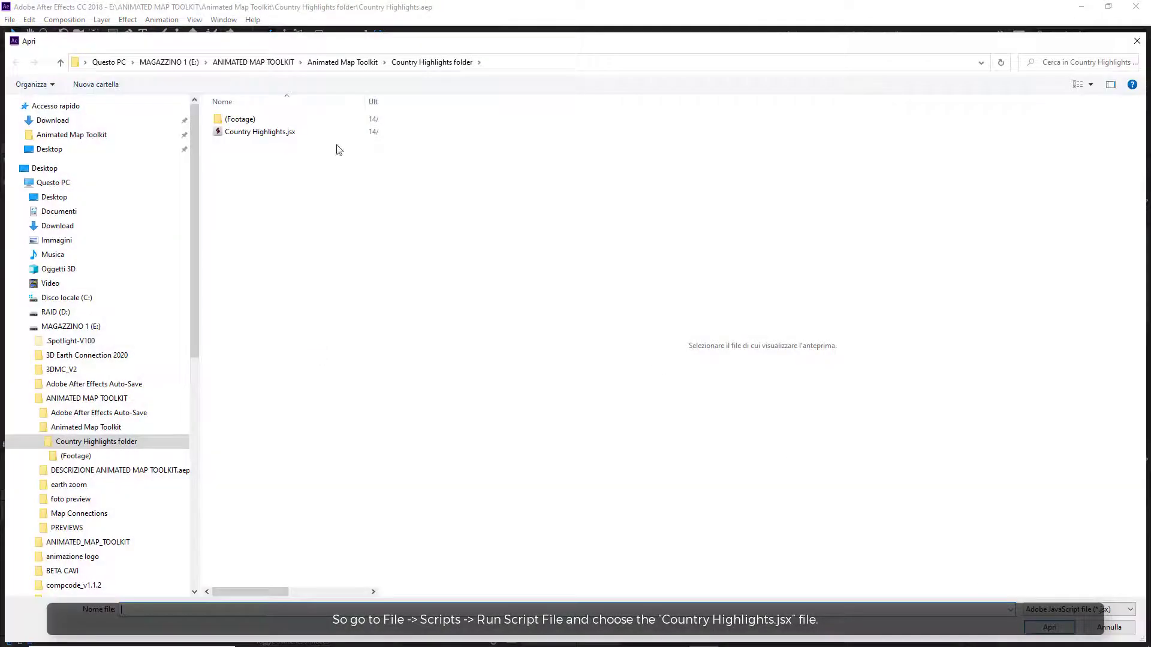
{"action": "left_click", "coordinate": [257, 132]}
{"action": "double_click", "coordinate": [258, 132]}
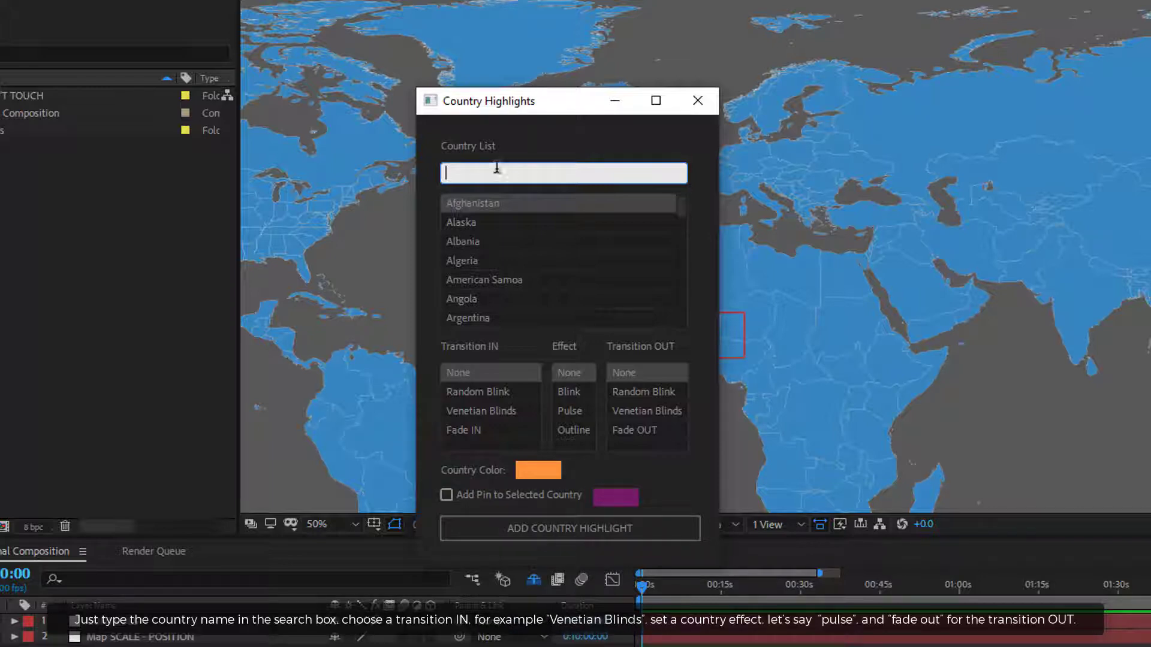
Select Brazil with a Venetian Blinds entrance, Pulse effect and Fade OUT exit.
{"action": "type", "text": "bra"}
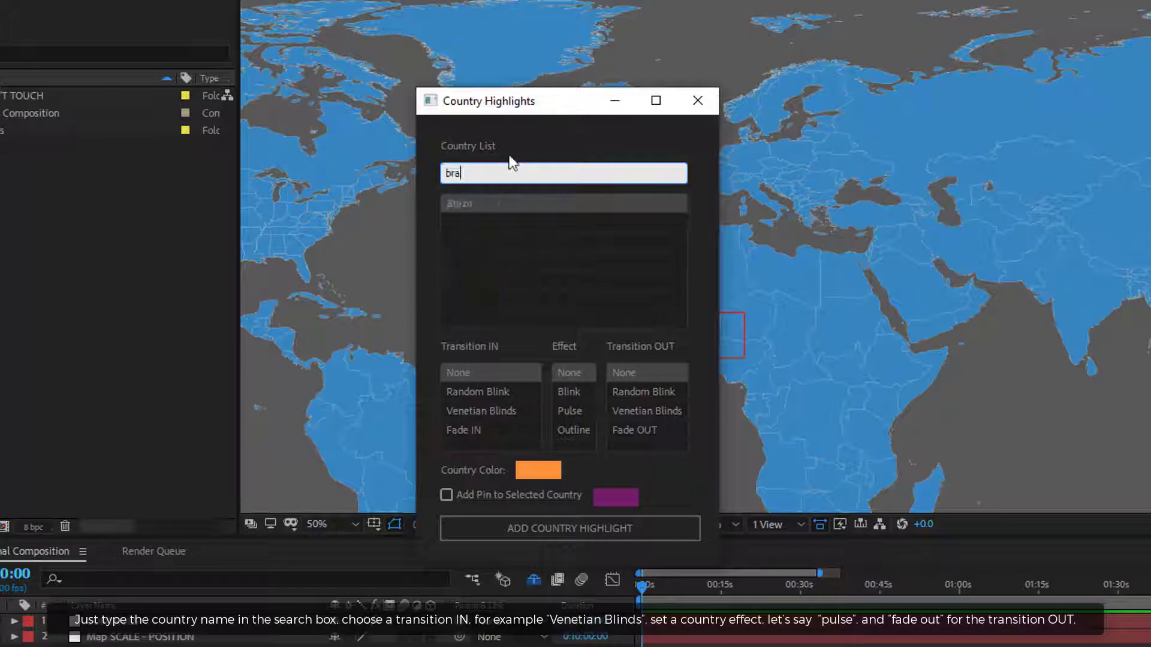
{"action": "left_click", "coordinate": [484, 205]}
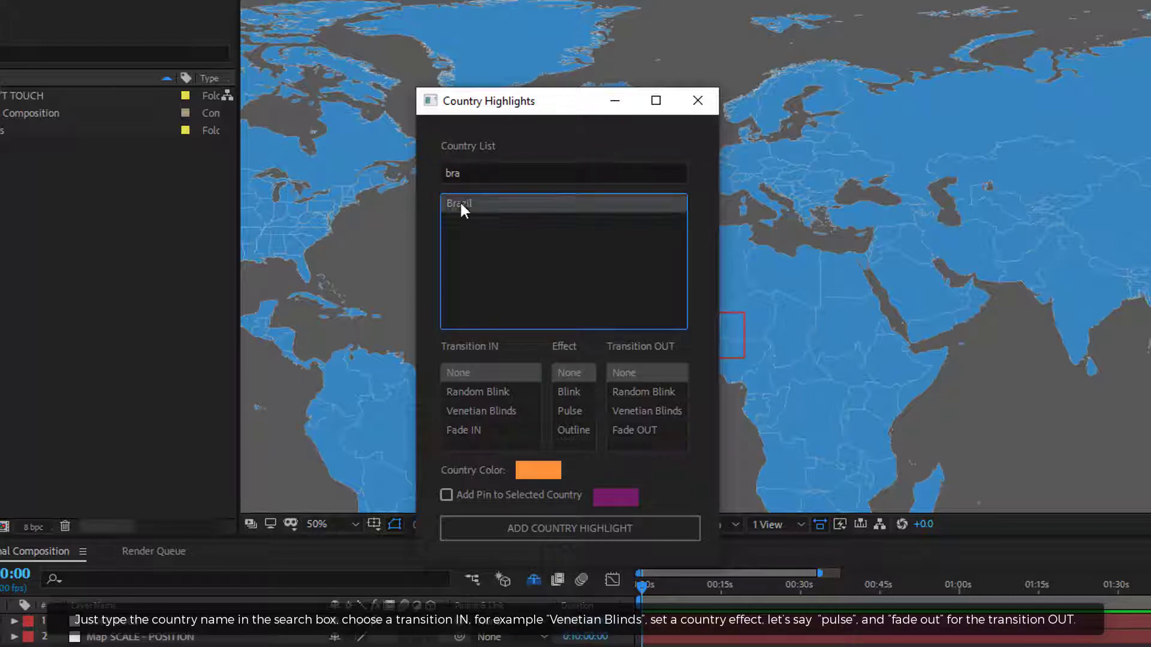
{"action": "left_click", "coordinate": [483, 412]}
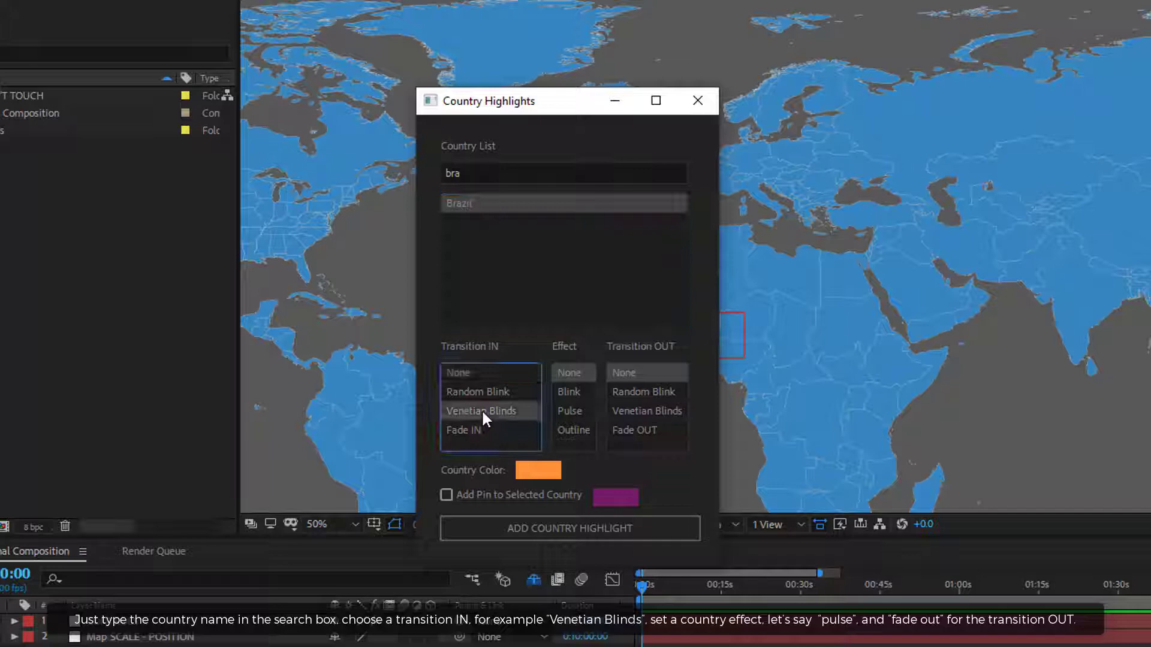
{"action": "left_click", "coordinate": [581, 412]}
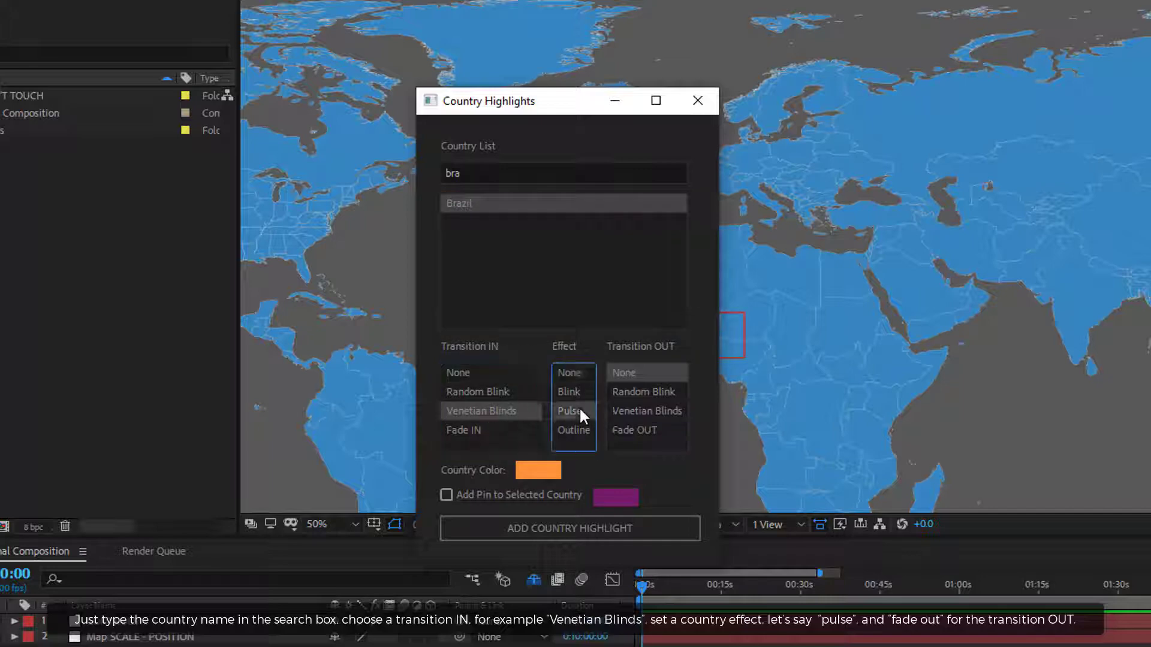
{"action": "left_click", "coordinate": [645, 430]}
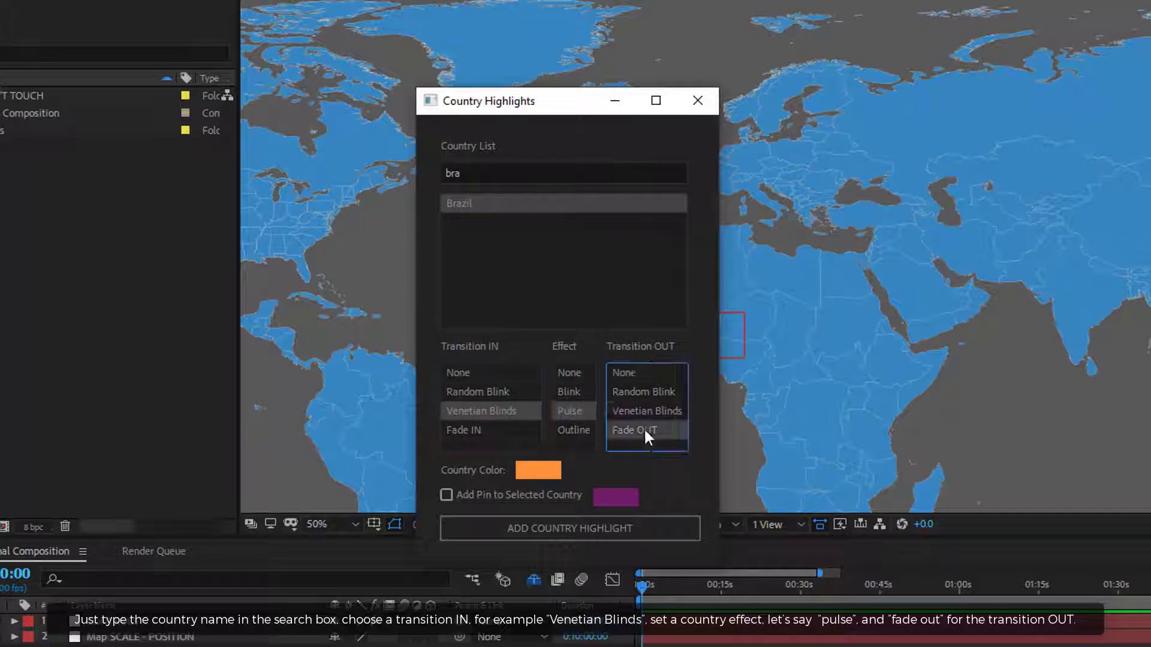
Colour Brazil yellow and enable a lavender pin.
{"action": "left_click", "coordinate": [541, 473]}
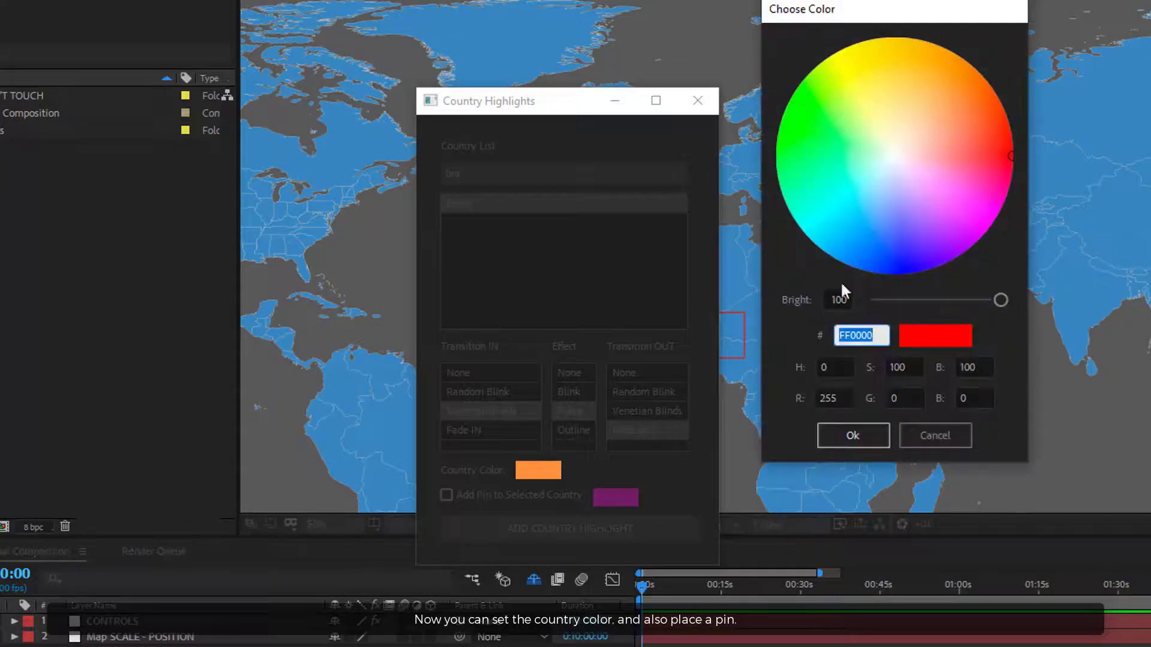
{"action": "left_click", "coordinate": [864, 42]}
{"action": "left_click", "coordinate": [867, 438]}
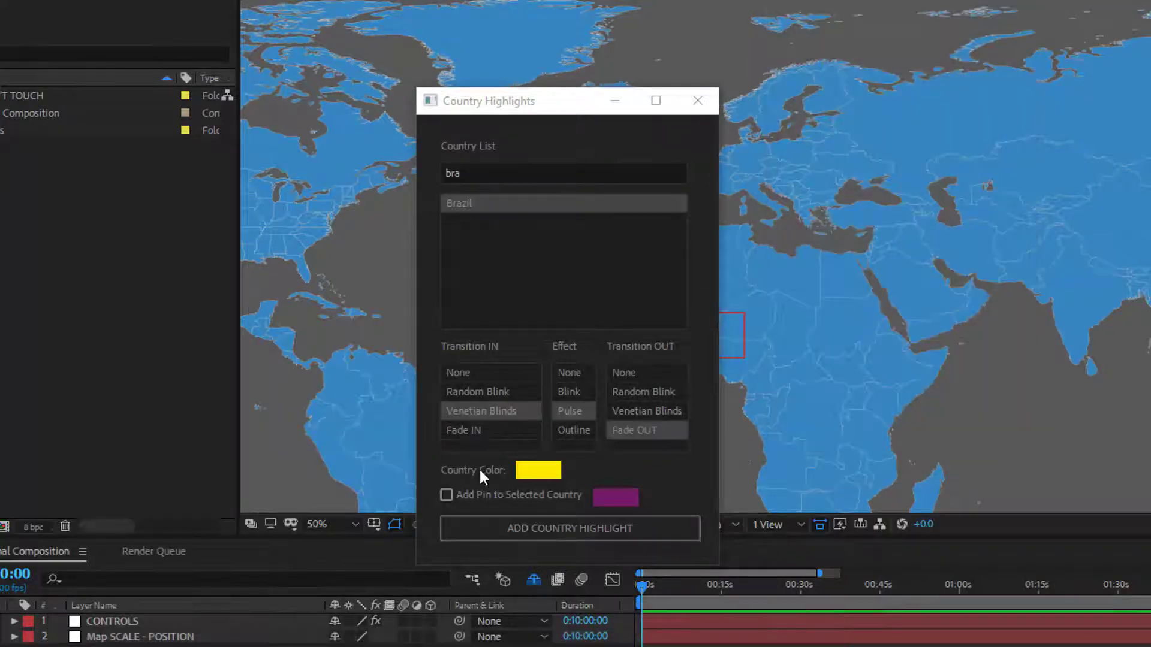
{"action": "left_click", "coordinate": [446, 495]}
{"action": "left_click", "coordinate": [615, 497]}
{"action": "left_click", "coordinate": [850, 206]}
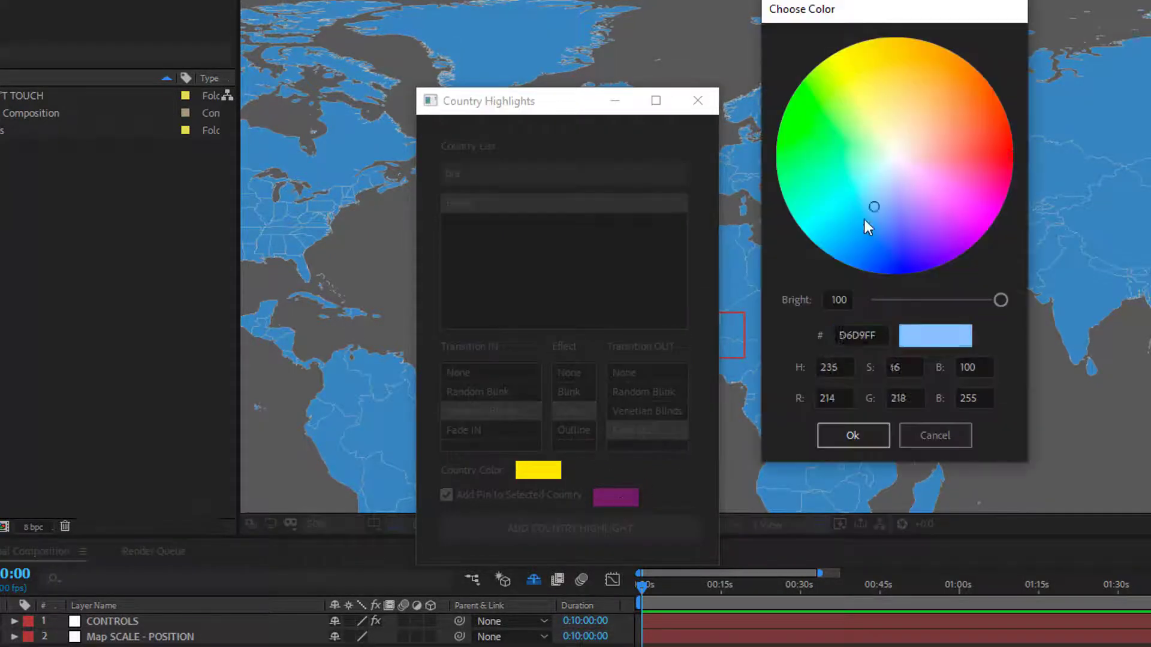
{"action": "left_click", "coordinate": [905, 188]}
{"action": "left_click", "coordinate": [869, 441]}
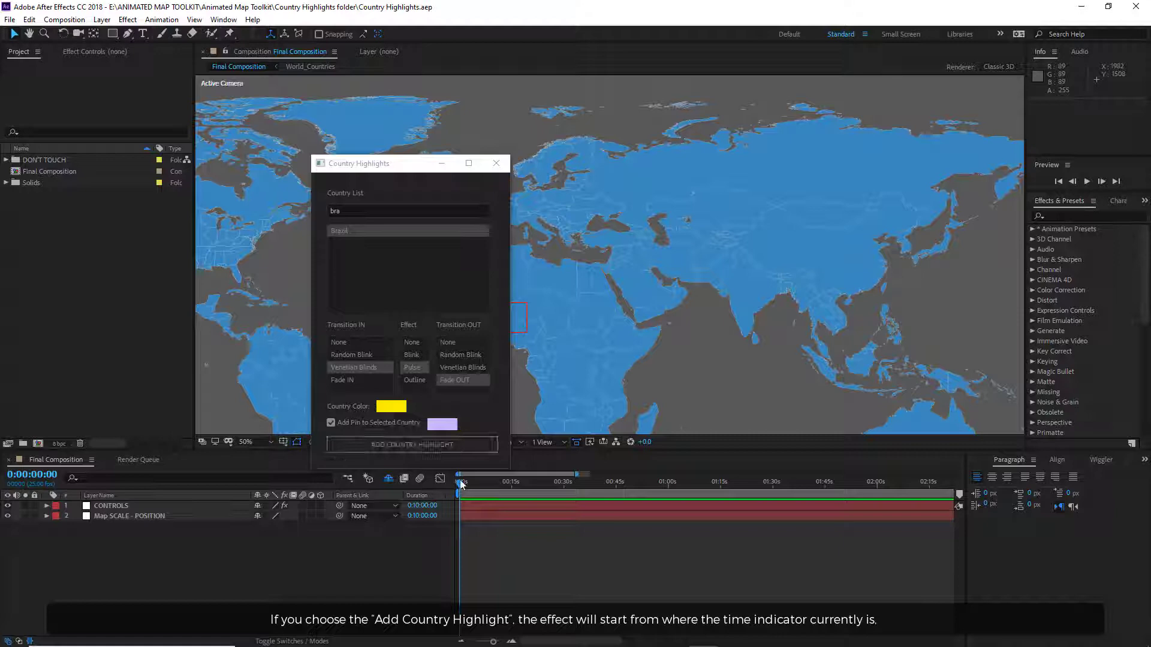
Add the Brazil highlight at 3 seconds and scrub ahead to see it filled yellow.
{"action": "left_click_drag", "start_coordinate": [459, 483], "coordinate": [473, 483]}
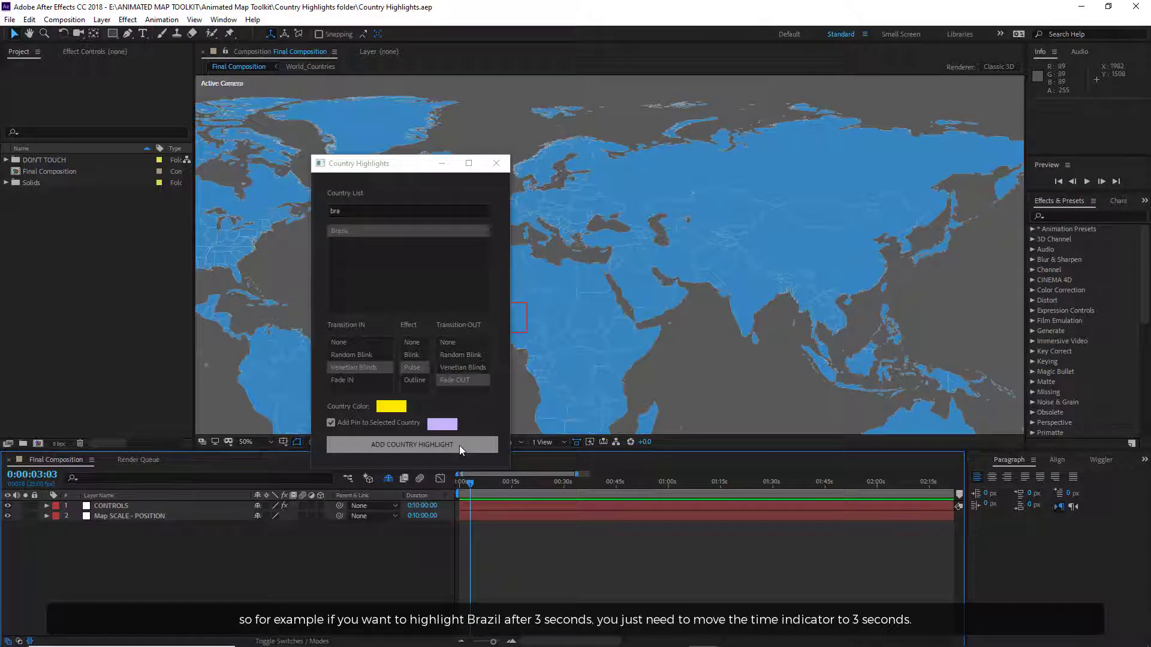
{"action": "left_click", "coordinate": [459, 445]}
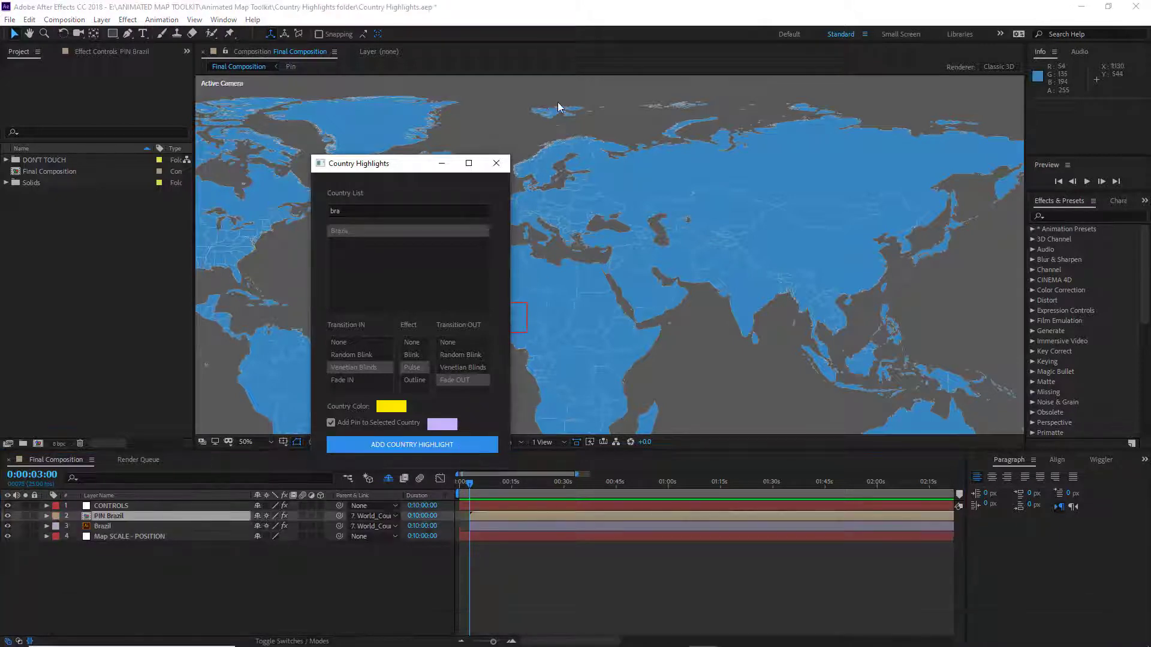
{"action": "left_click_drag", "start_coordinate": [405, 165], "coordinate": [933, 102]}
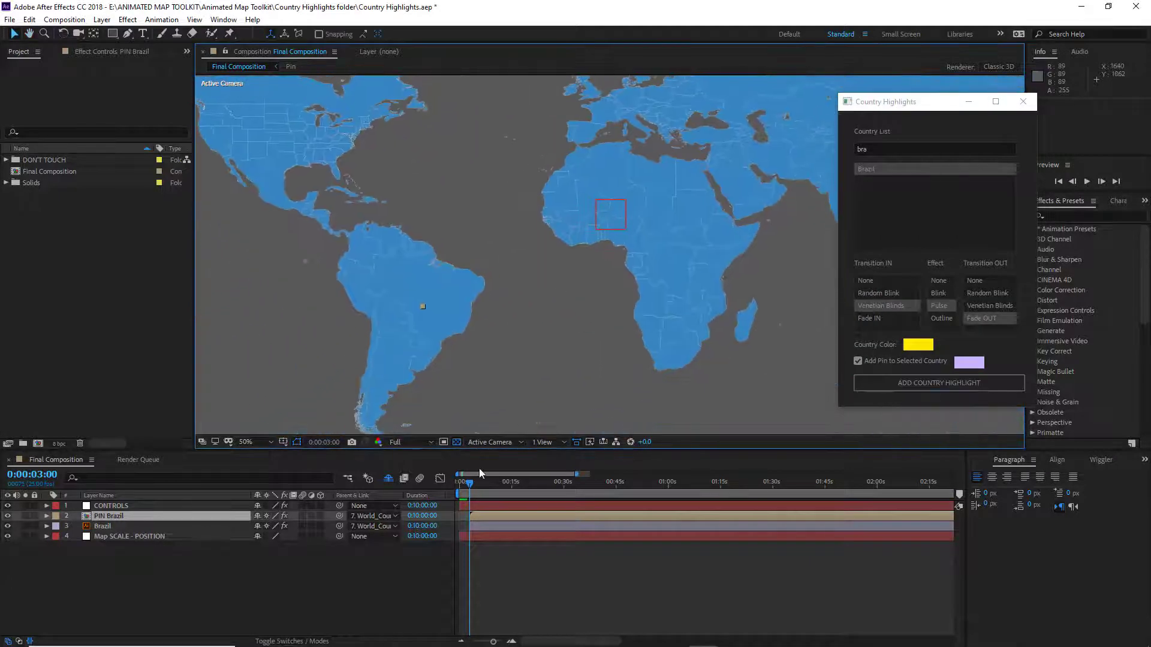
{"action": "left_click_drag", "start_coordinate": [470, 490], "coordinate": [504, 490]}
Trim the Brazil and PIN Brazil layers to end at 0:00:39:15 and preview the fade out.
{"action": "key", "text": "semicolon"}
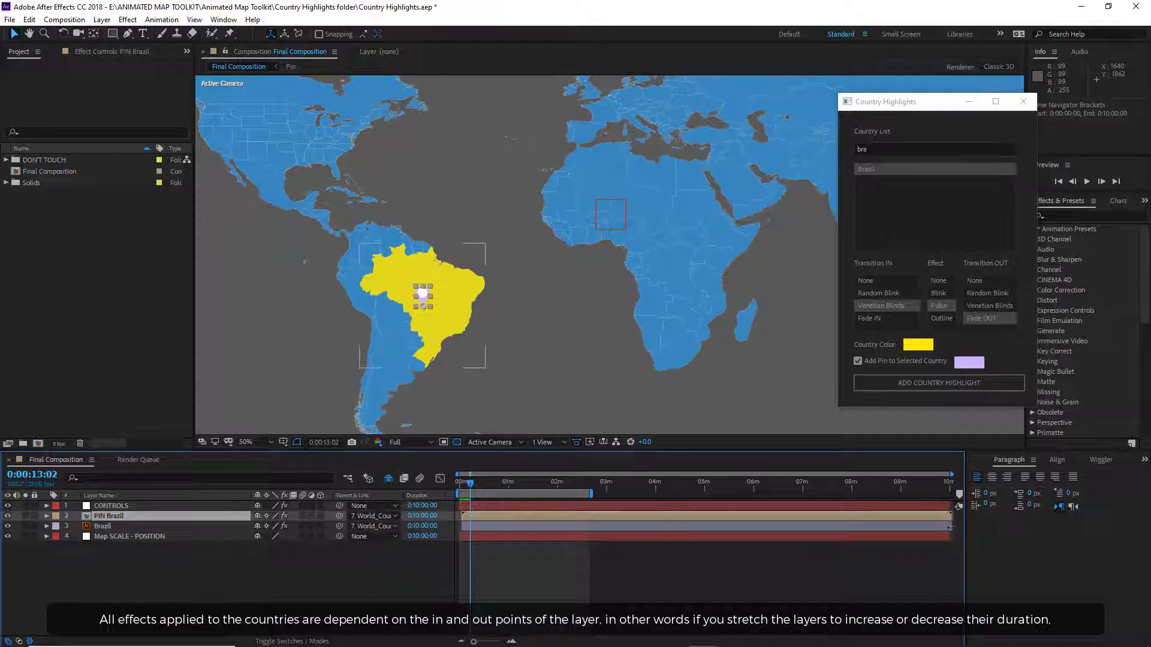
{"action": "left_click_drag", "start_coordinate": [951, 526], "coordinate": [492, 529]}
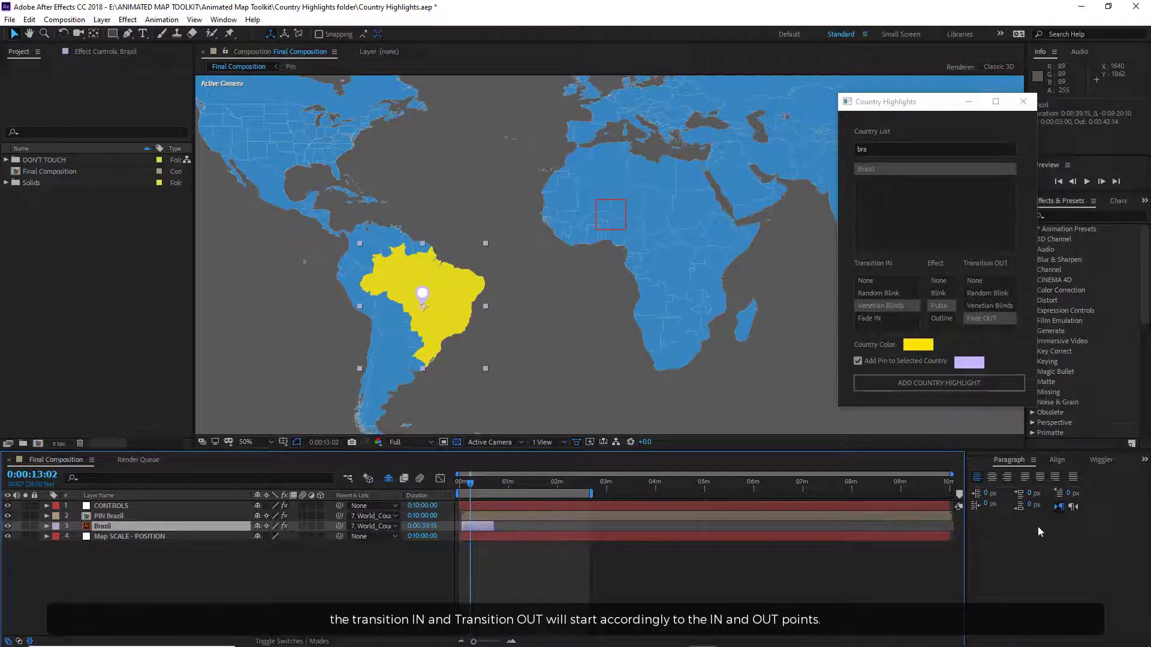
{"action": "left_click_drag", "start_coordinate": [953, 516], "coordinate": [491, 487]}
{"action": "key", "text": "space"}
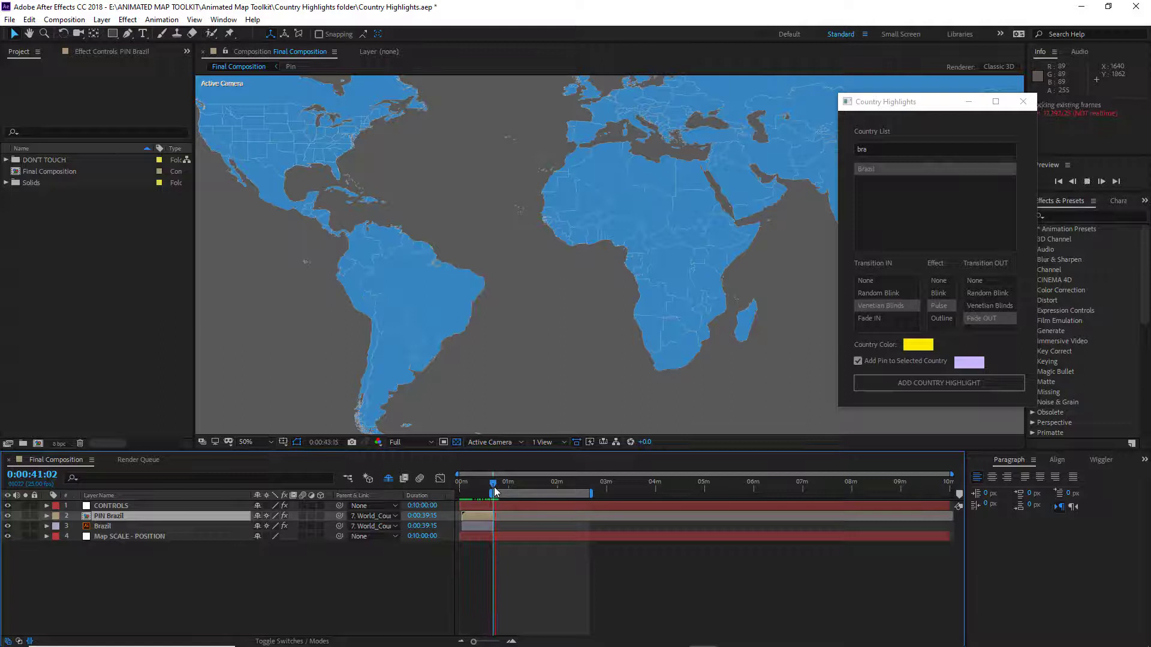
{"action": "key", "text": "space"}
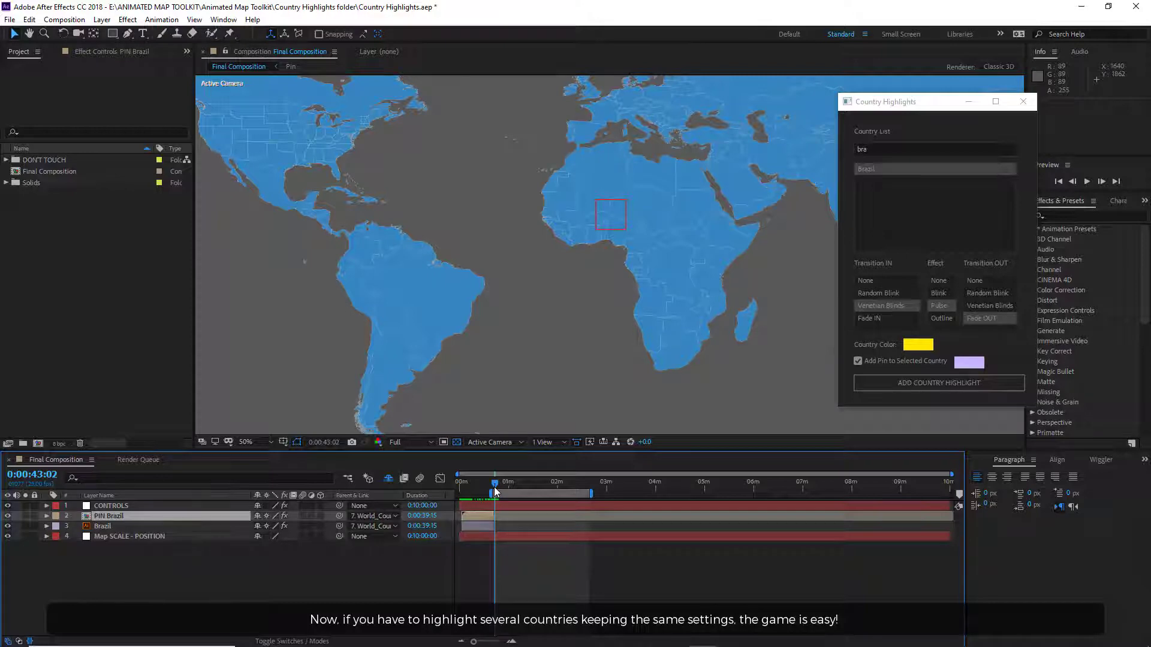
Add Italy, France and Spain highlights with the same yellow, pinned settings.
{"action": "left_click_drag", "start_coordinate": [938, 151], "coordinate": [850, 149]}
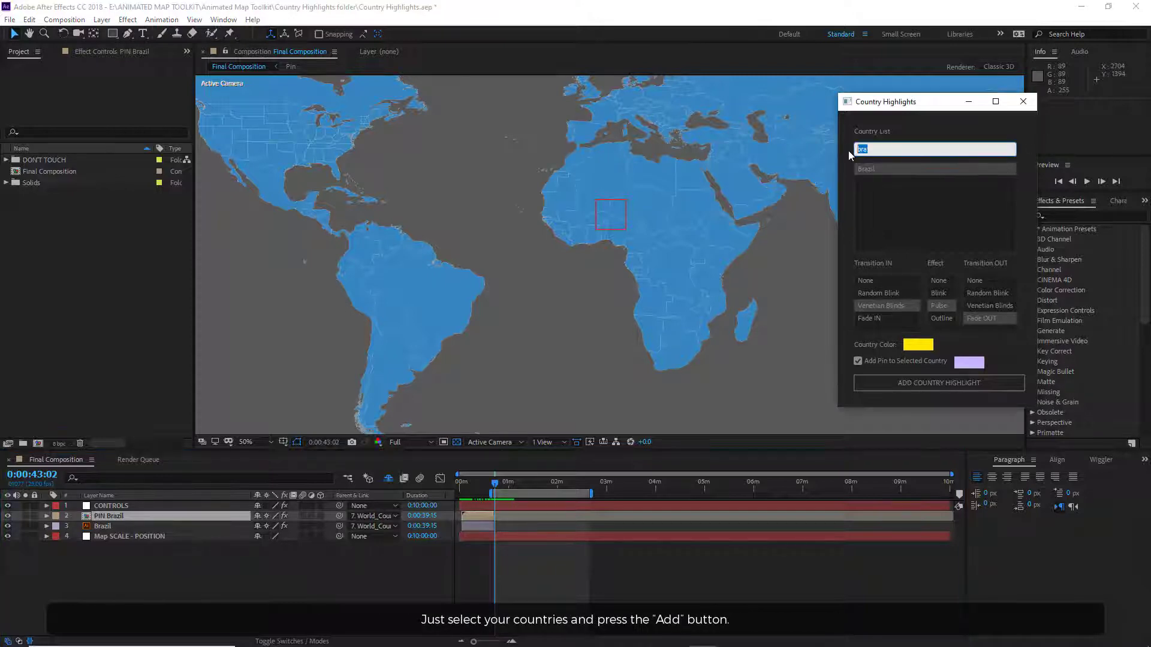
{"action": "type", "text": "ita"}
{"action": "left_click", "coordinate": [463, 491]}
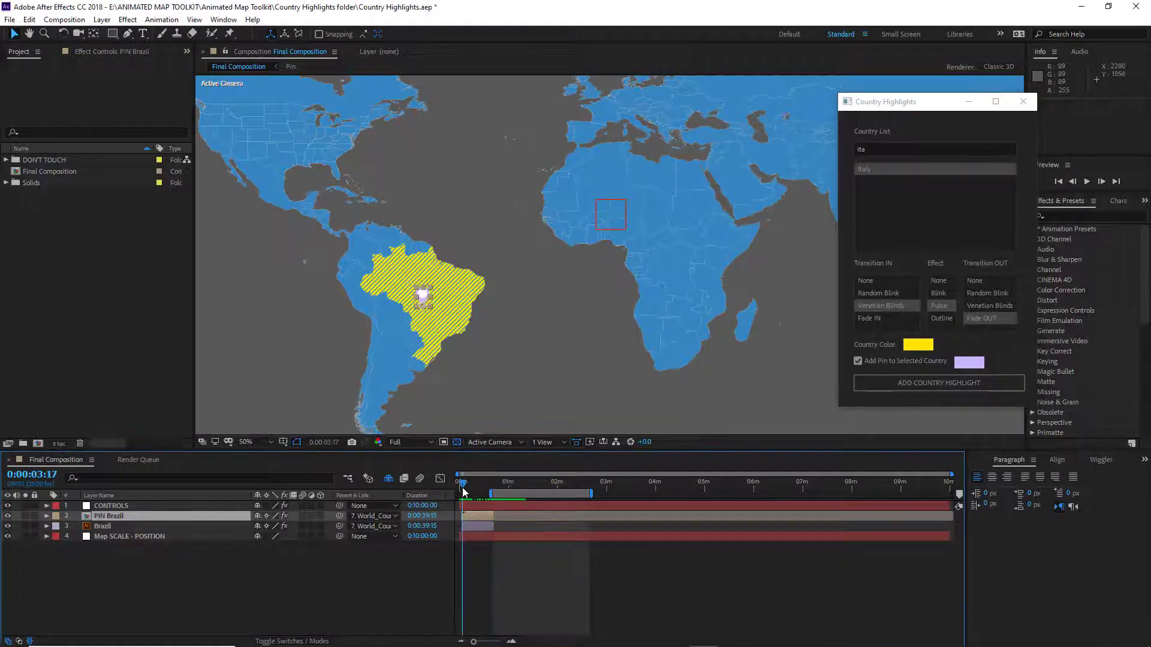
{"action": "left_click", "coordinate": [924, 386]}
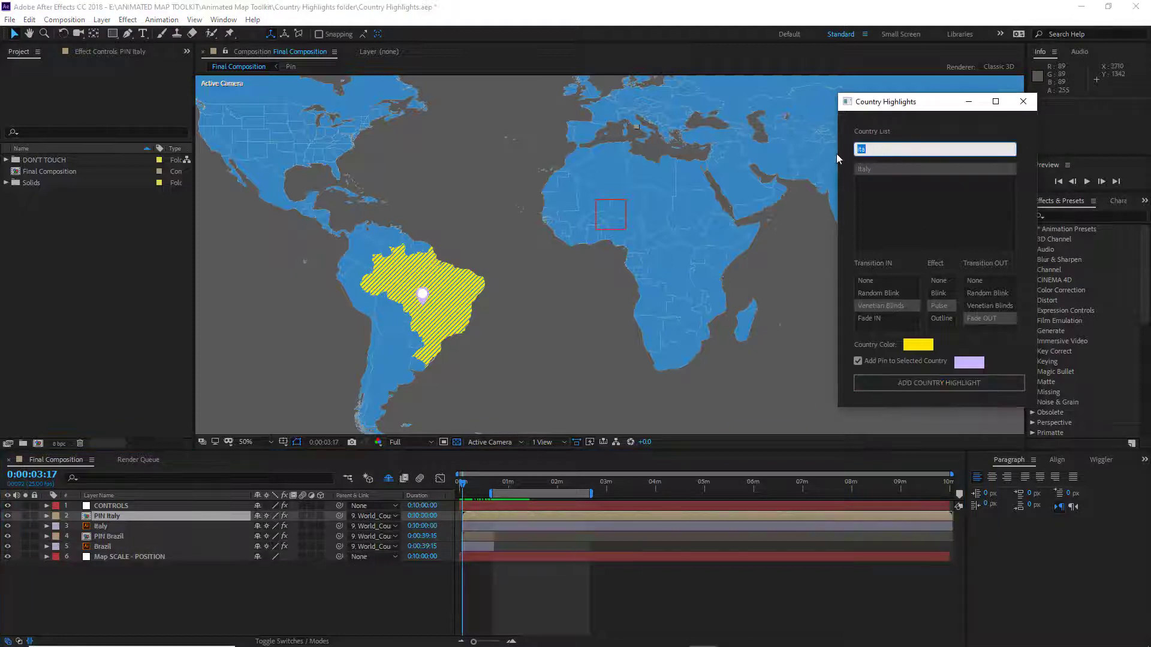
{"action": "type", "text": "fra"}
{"action": "left_click", "coordinate": [895, 387]}
{"action": "left_click_drag", "start_coordinate": [935, 149], "coordinate": [856, 150]}
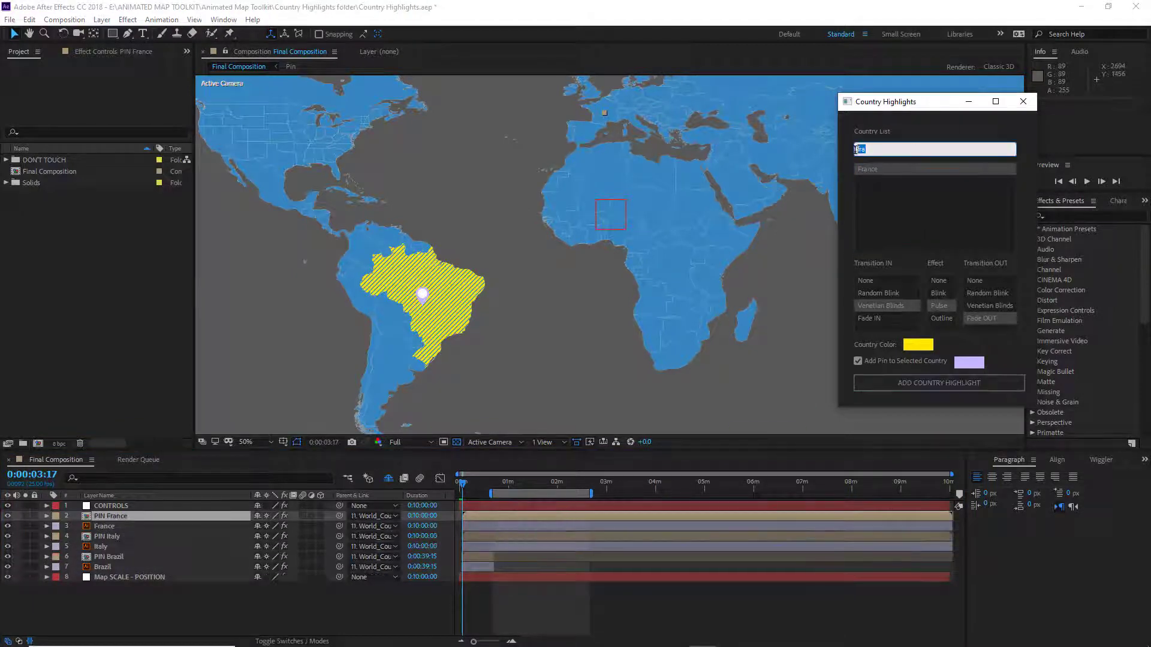
{"action": "type", "text": "sp"}
{"action": "left_click", "coordinate": [939, 383]}
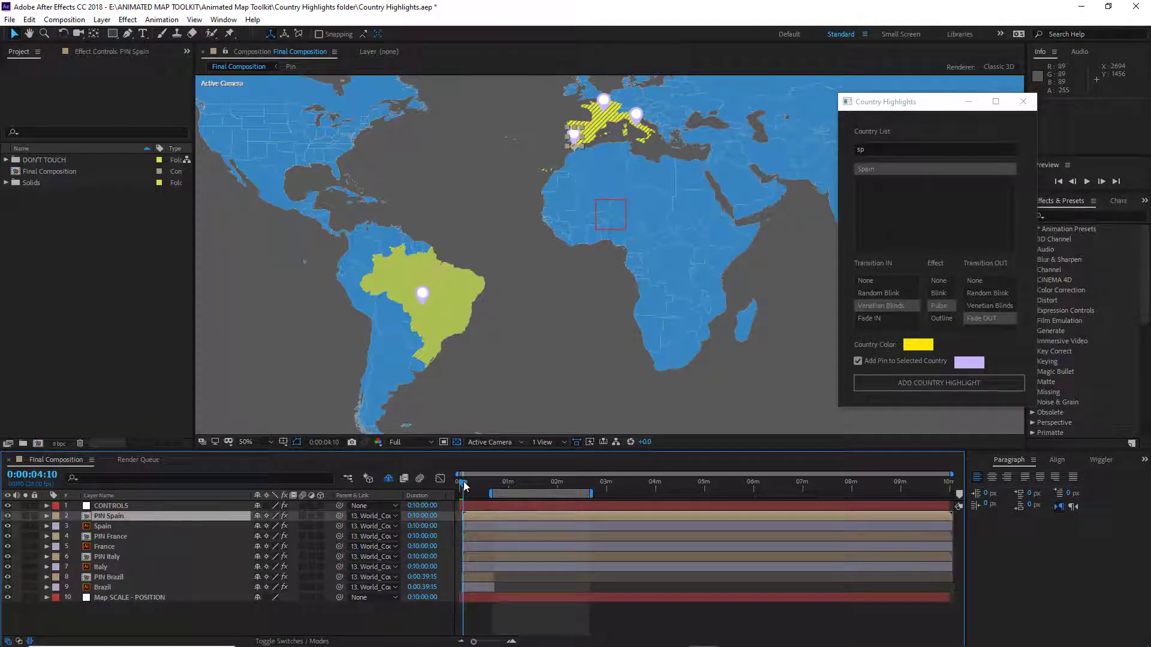
Move the PIN Brazil pin further inside Brazil and increase its scale.
{"action": "left_click_drag", "start_coordinate": [463, 485], "coordinate": [470, 488]}
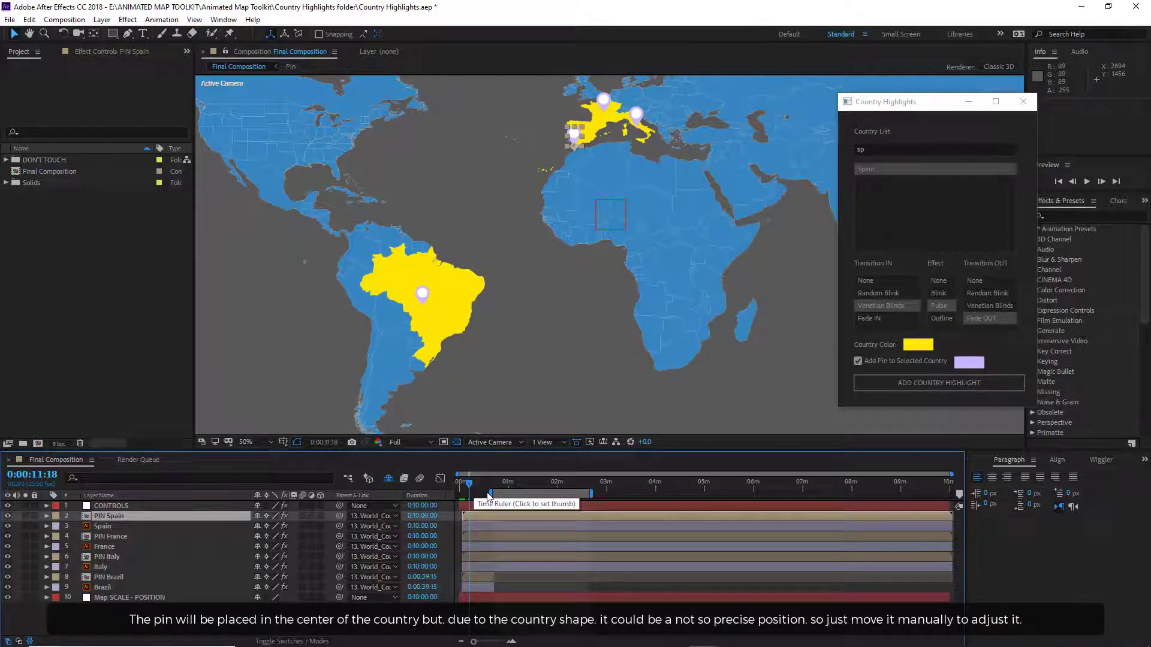
{"action": "left_click", "coordinate": [425, 298]}
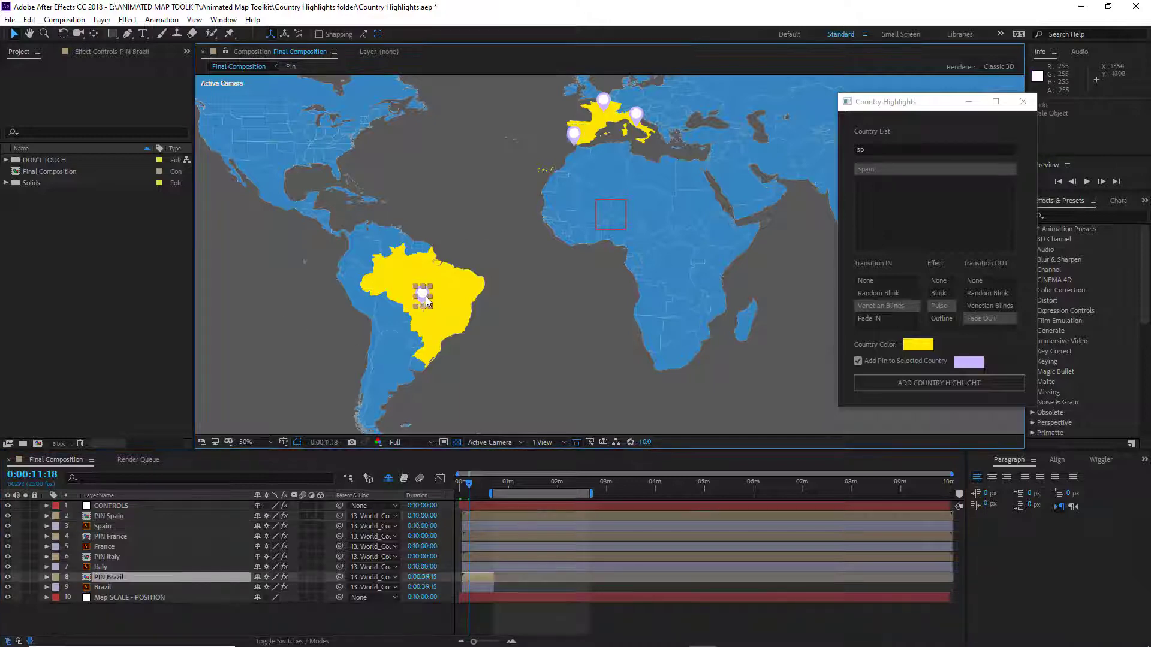
{"action": "mouse_move", "coordinate": [426, 300]}
{"action": "left_mouse_down"}
{"action": "mouse_move", "coordinate": [458, 281]}
{"action": "mouse_move", "coordinate": [443, 291]}
{"action": "left_mouse_up"}
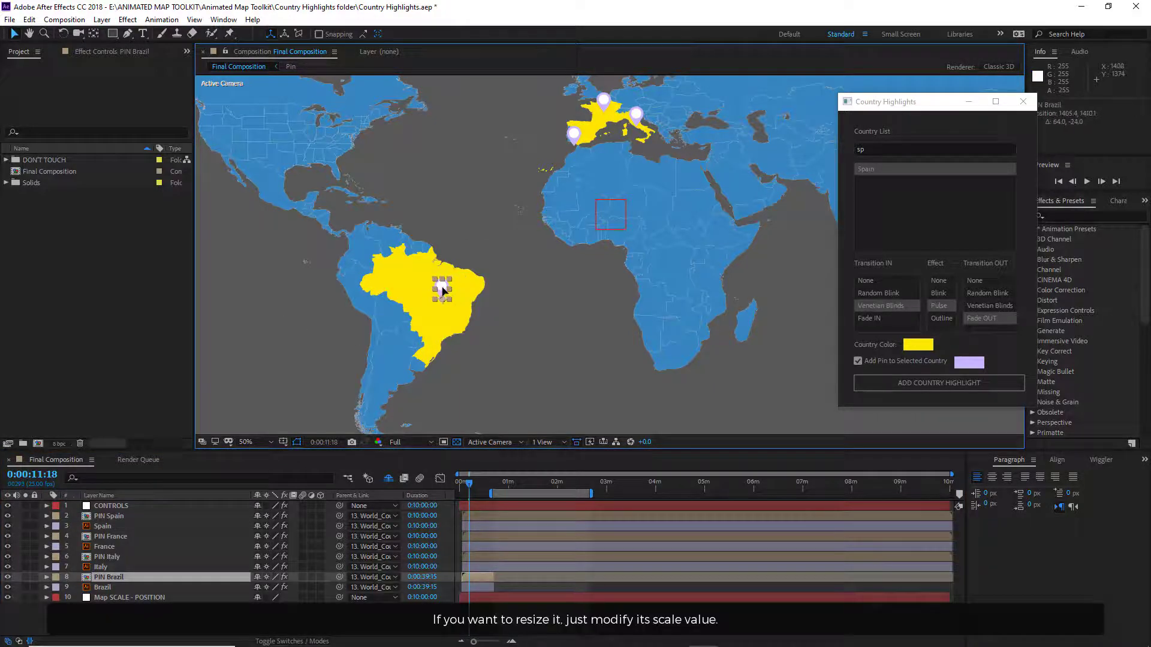
{"action": "key", "text": "s"}
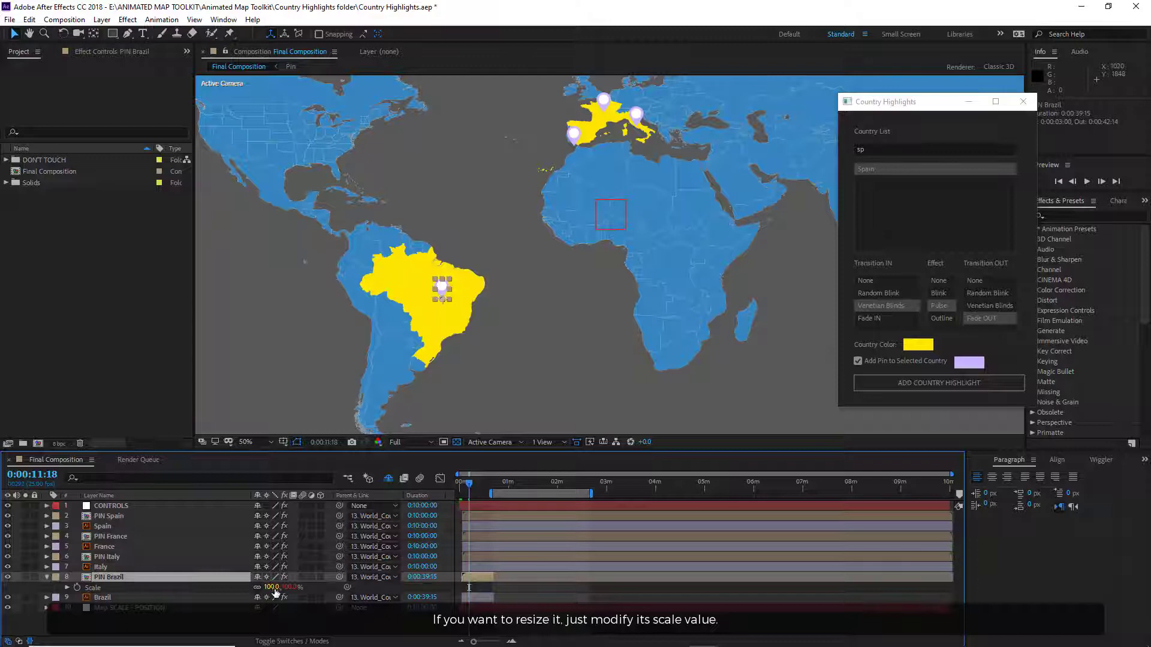
{"action": "left_click_drag", "start_coordinate": [275, 593], "coordinate": [300, 588]}
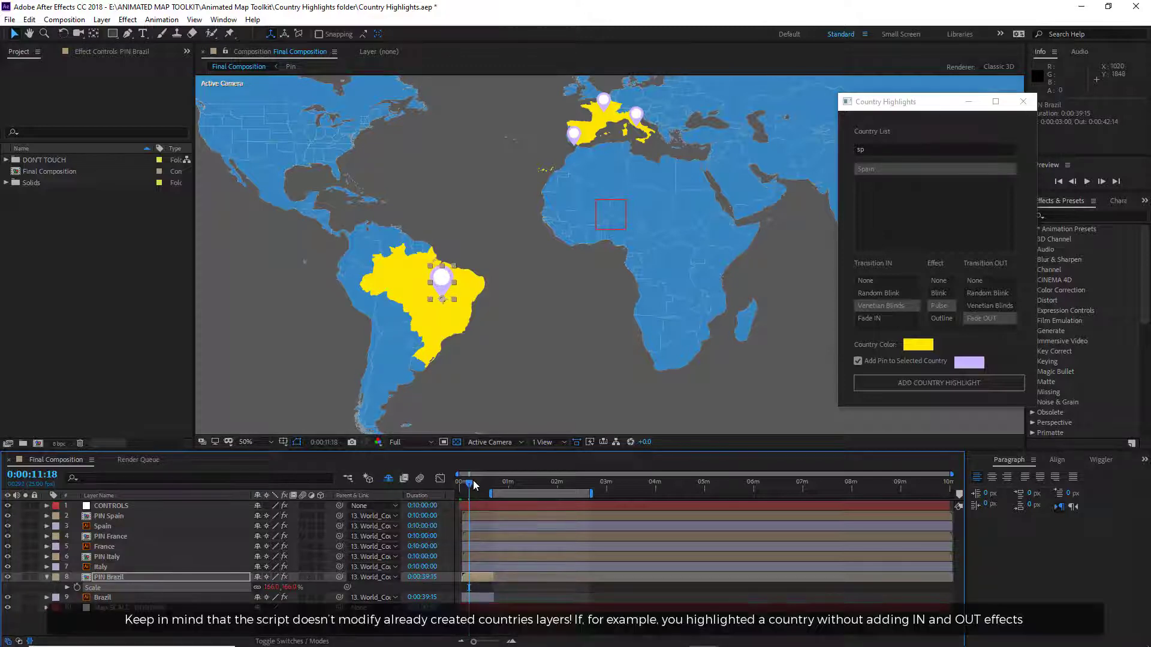
{"action": "mouse_move", "coordinate": [468, 485]}
{"action": "left_mouse_down"}
{"action": "mouse_move", "coordinate": [455, 488]}
{"action": "mouse_move", "coordinate": [474, 488]}
{"action": "left_mouse_up"}
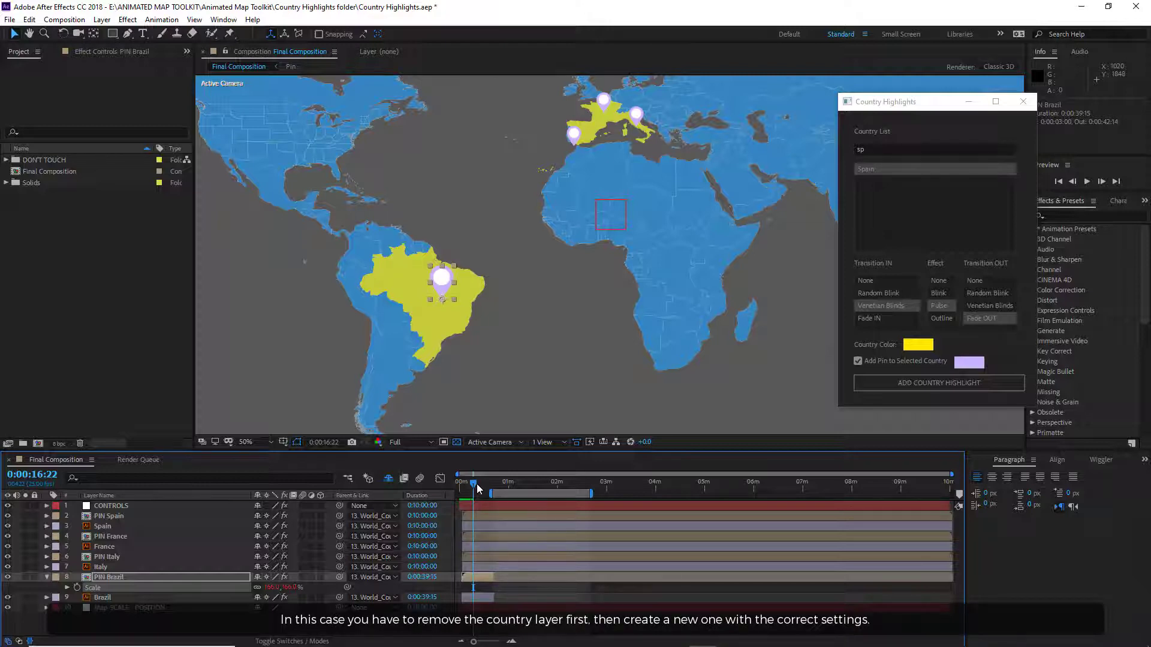
On the CONTROLS layer, set the Transition IN duration to 1.98.
{"action": "left_click_drag", "start_coordinate": [479, 488], "coordinate": [463, 488]}
{"action": "left_click", "coordinate": [108, 506]}
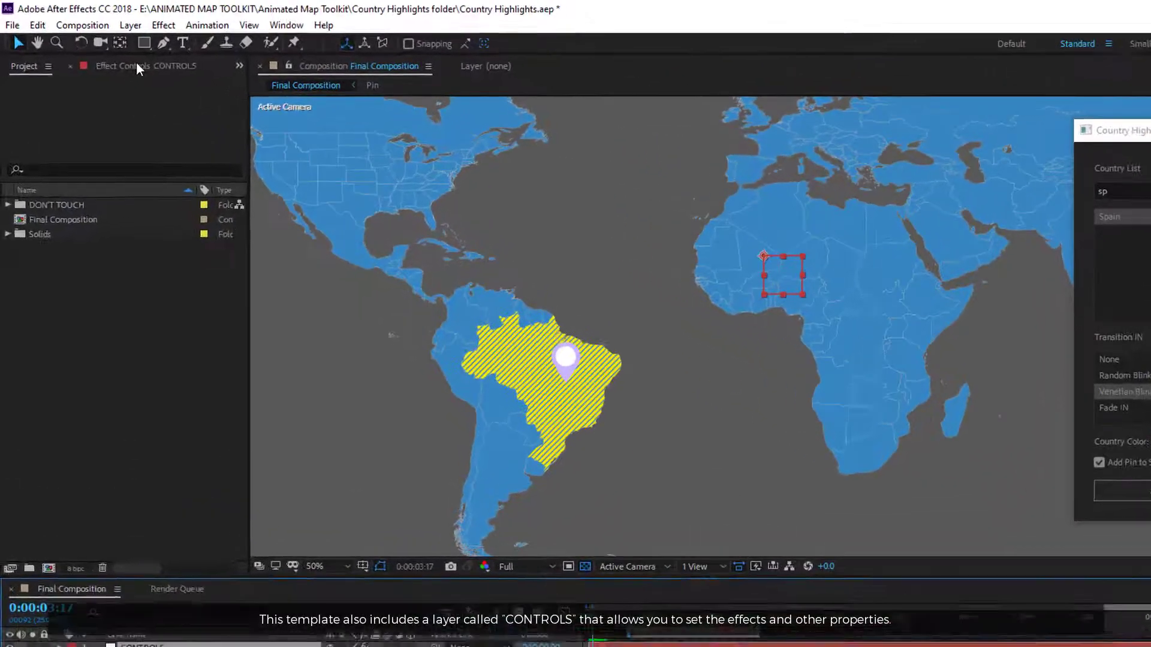
{"action": "left_click", "coordinate": [103, 50]}
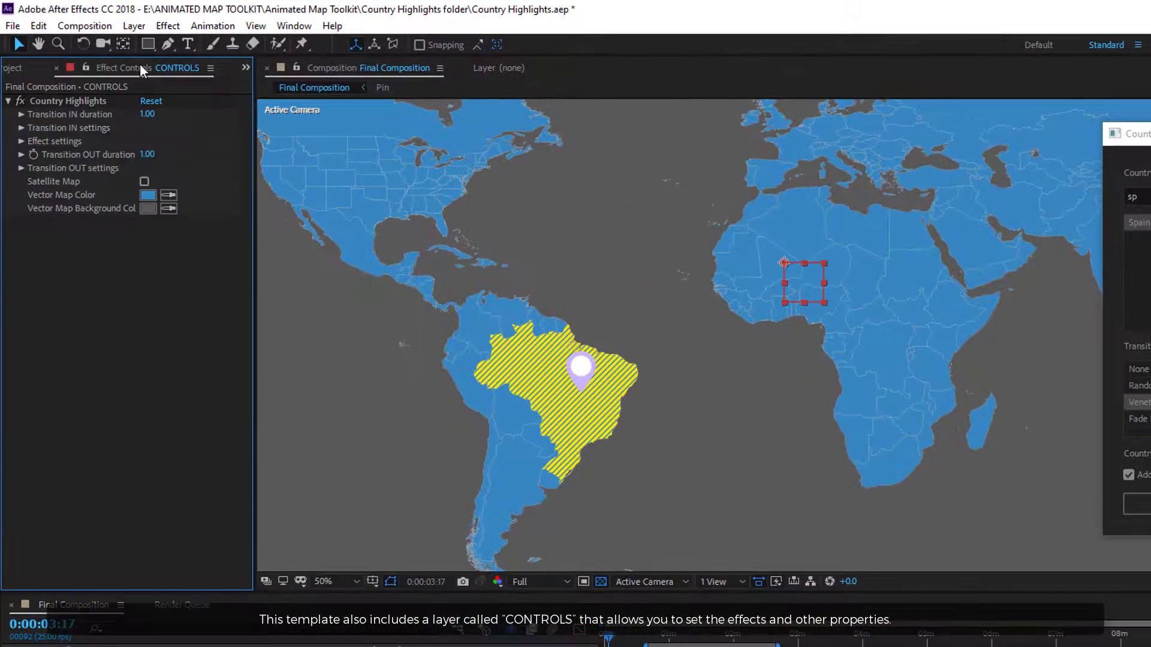
{"action": "left_click", "coordinate": [21, 114]}
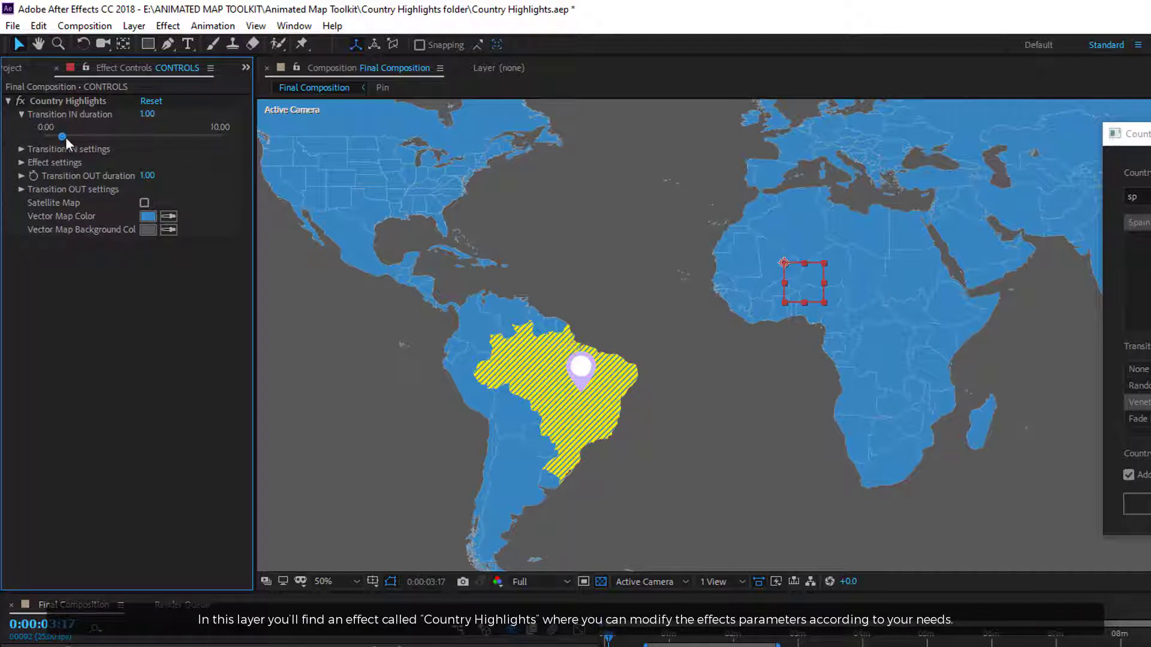
{"action": "left_click_drag", "start_coordinate": [62, 136], "coordinate": [81, 133]}
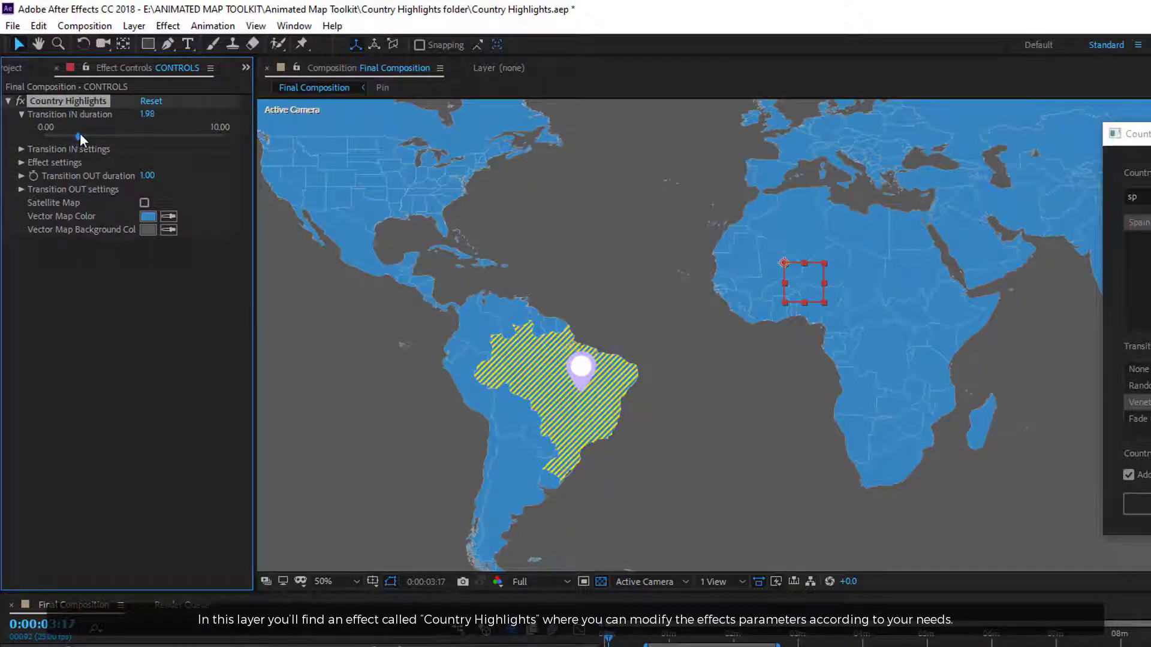
Give the Venetian Blinds (IN) a -45° direction and 26.60 width.
{"action": "left_click", "coordinate": [22, 162]}
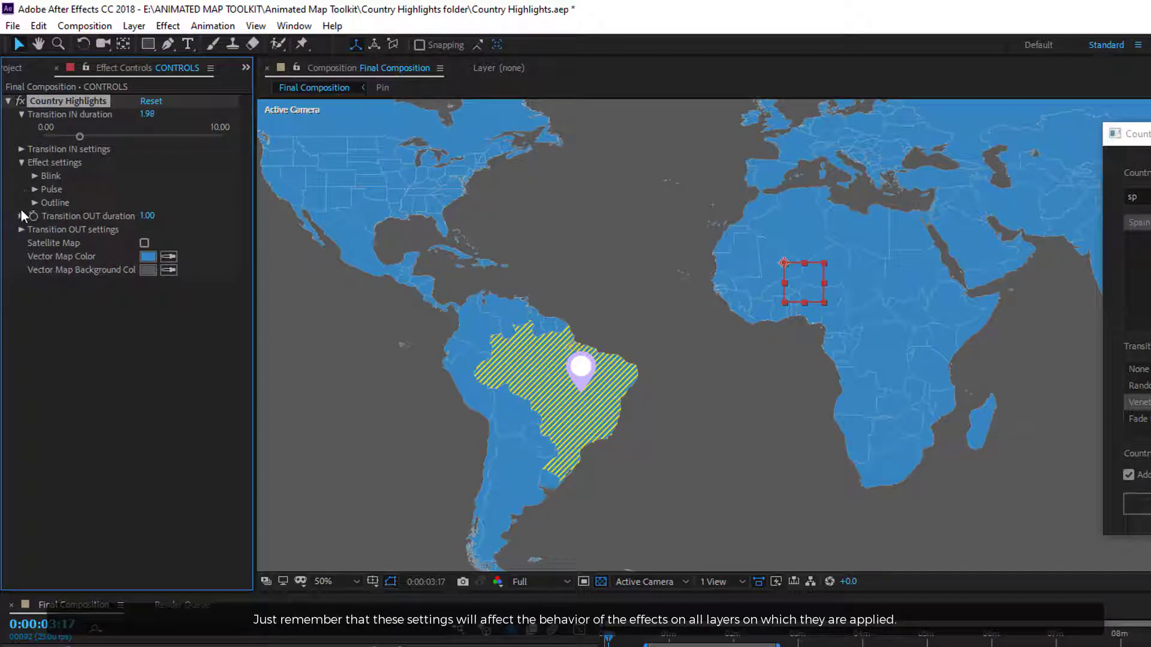
{"action": "left_click", "coordinate": [22, 216]}
{"action": "left_click", "coordinate": [21, 149]}
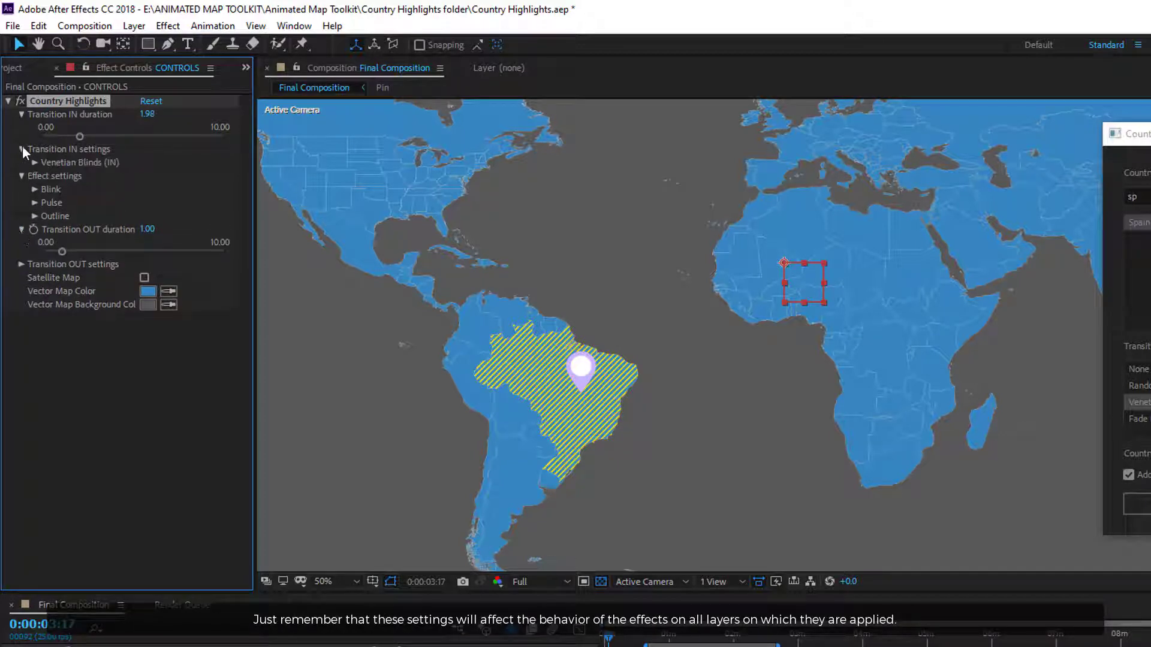
{"action": "left_click", "coordinate": [34, 162]}
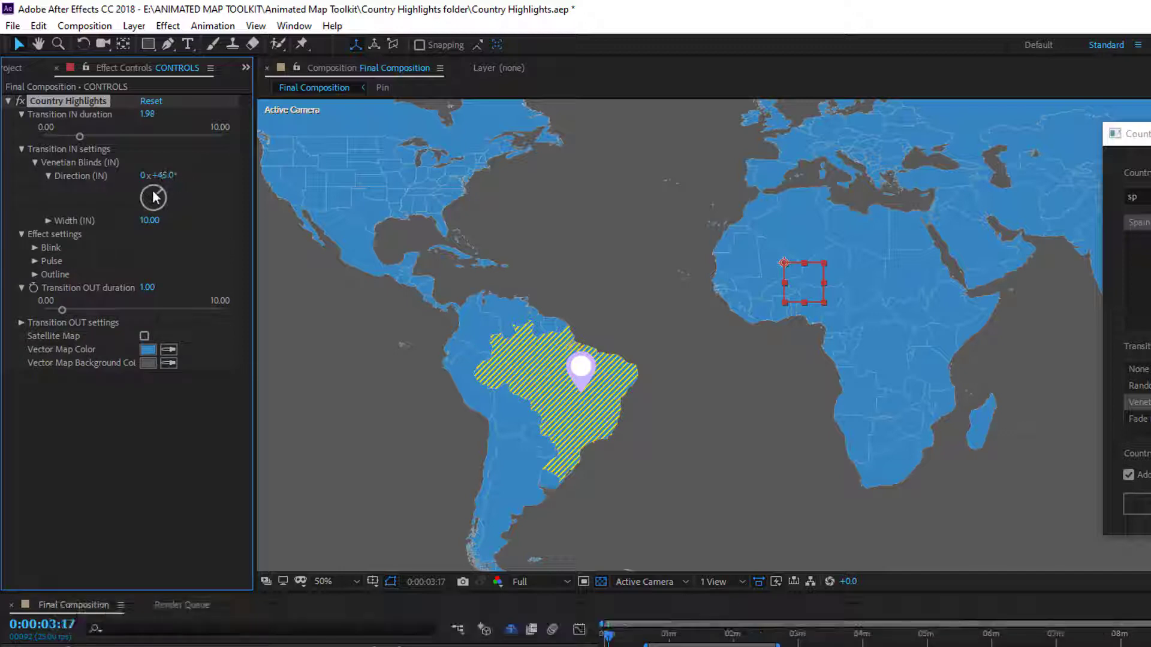
{"action": "left_click_drag", "start_coordinate": [138, 185], "coordinate": [238, 230]}
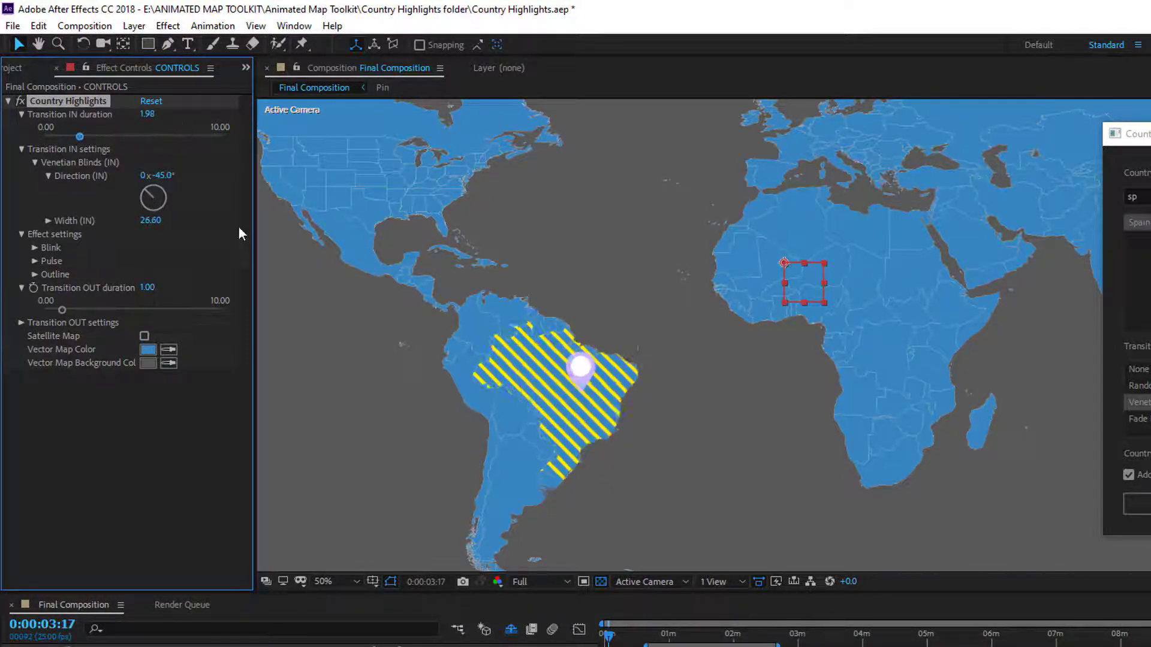
{"action": "left_click_drag", "start_coordinate": [608, 640], "coordinate": [613, 640]}
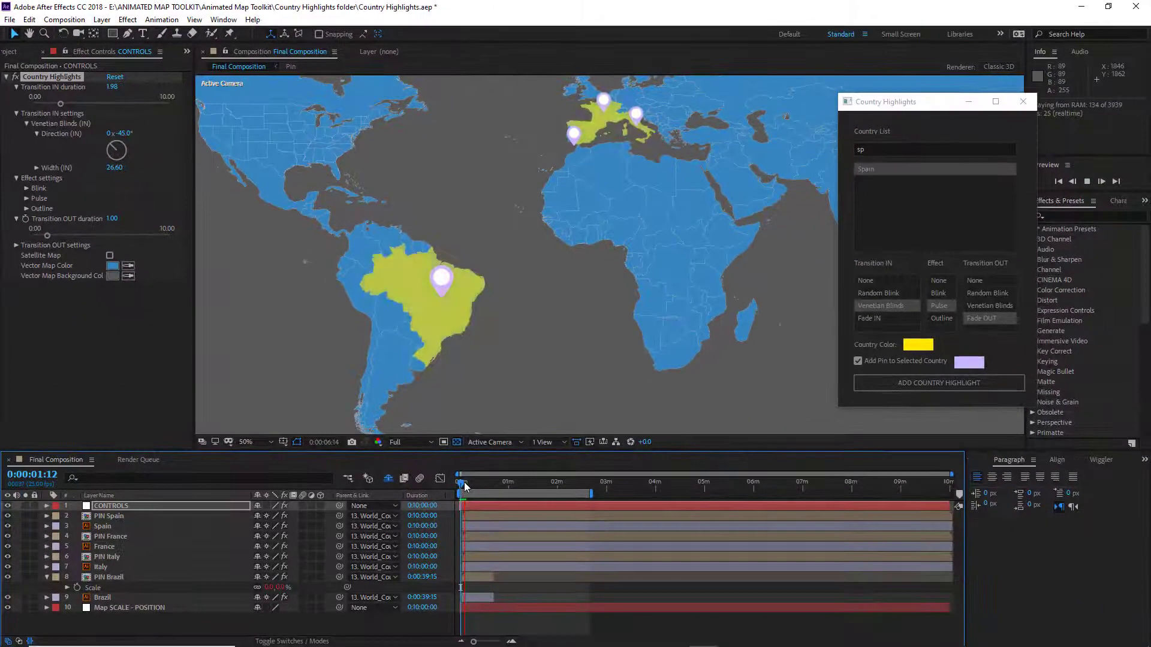
Preview the animation, then recolour the vector map green.
{"action": "key", "text": "space"}
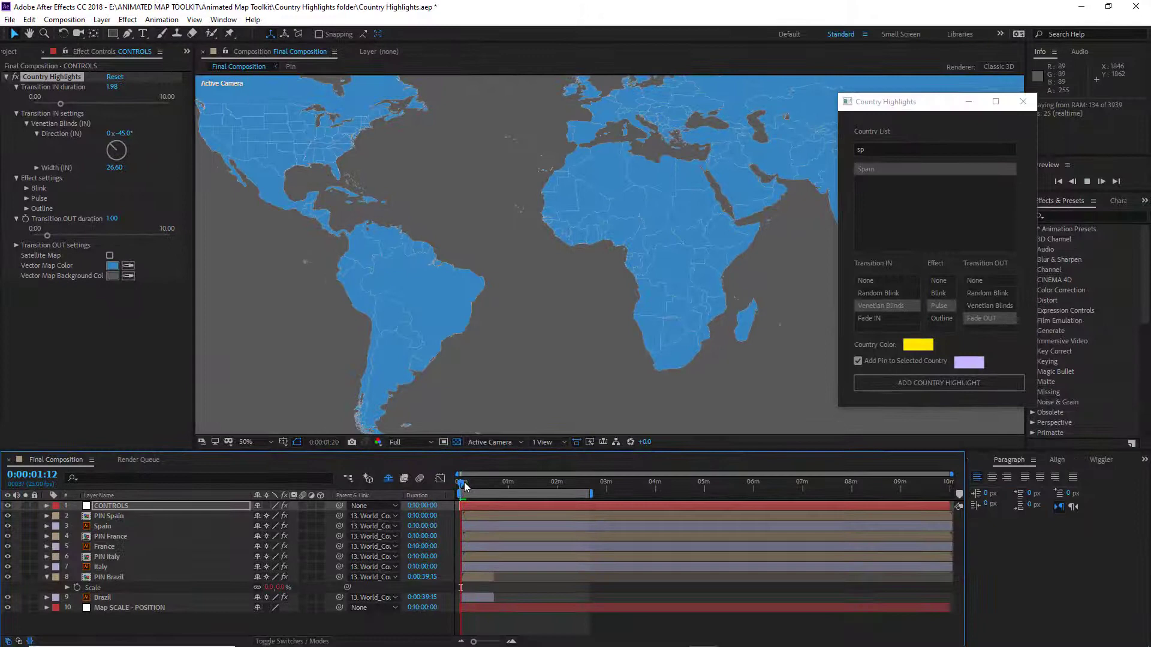
{"action": "key", "text": "space"}
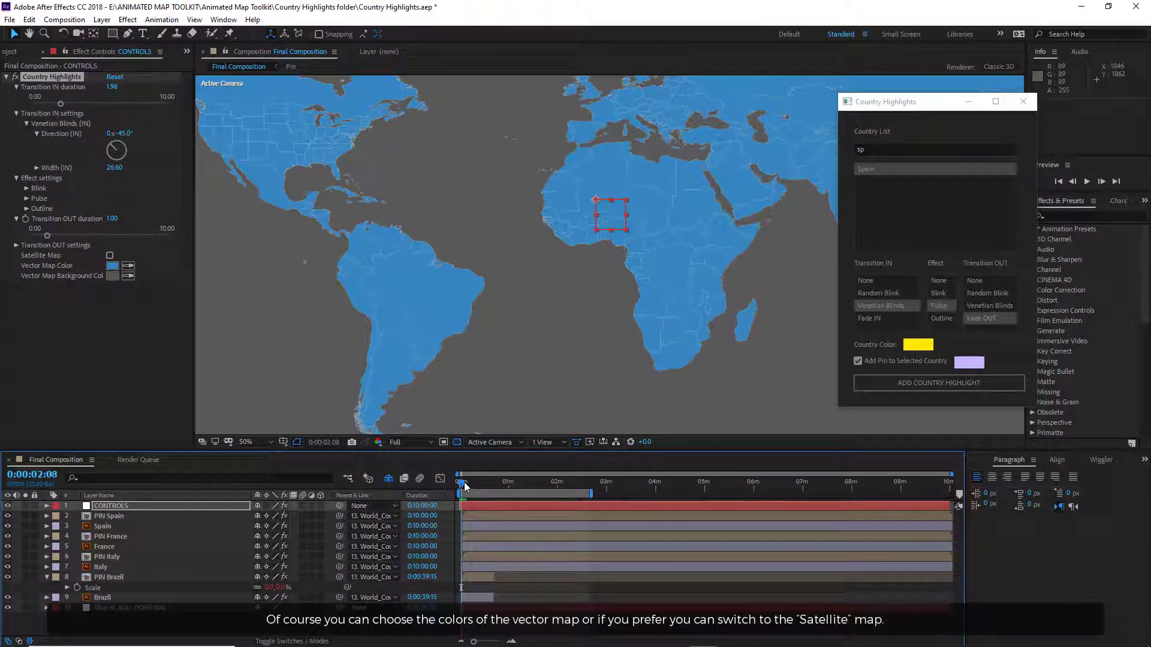
{"action": "left_click", "coordinate": [112, 265]}
{"action": "left_click_drag", "start_coordinate": [669, 591], "coordinate": [875, 219]}
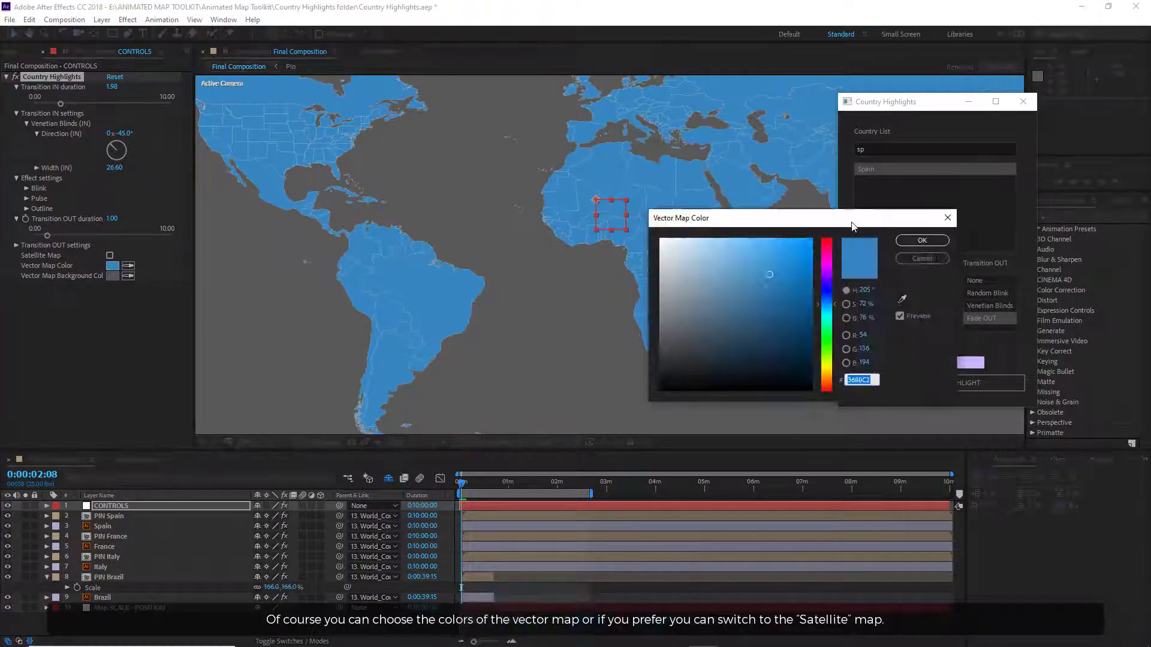
{"action": "left_click", "coordinate": [825, 347]}
Set the vector map background to white and switch on Satellite Map.
{"action": "left_click", "coordinate": [921, 242]}
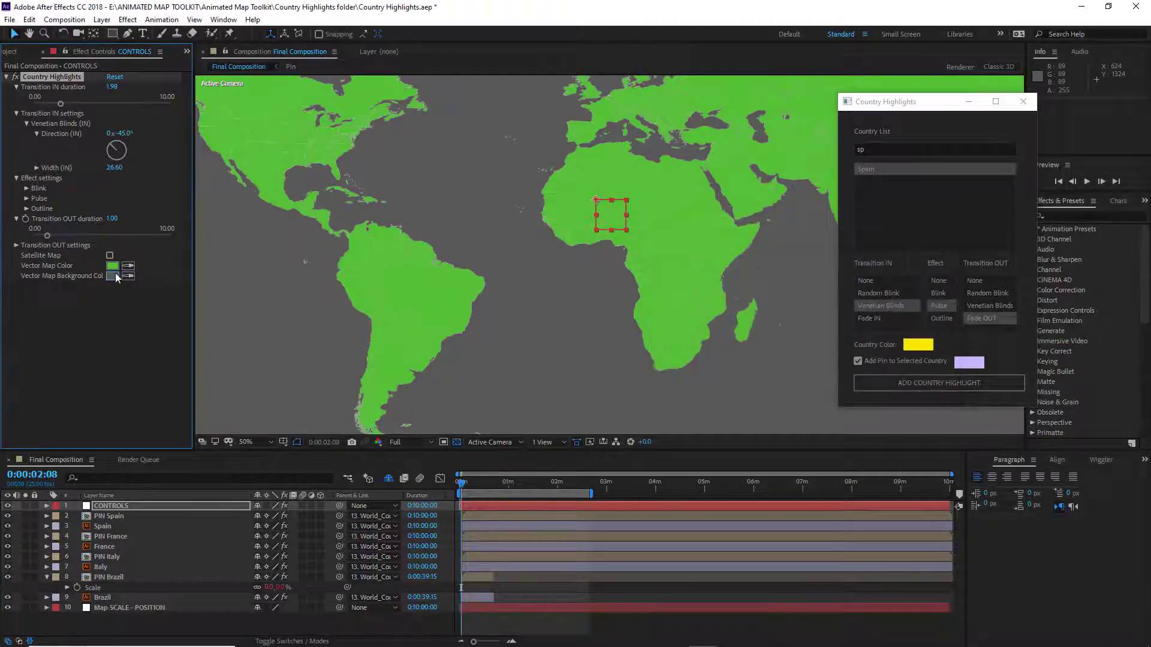
{"action": "left_click", "coordinate": [112, 276]}
{"action": "left_click", "coordinate": [661, 240]}
{"action": "left_click", "coordinate": [921, 242]}
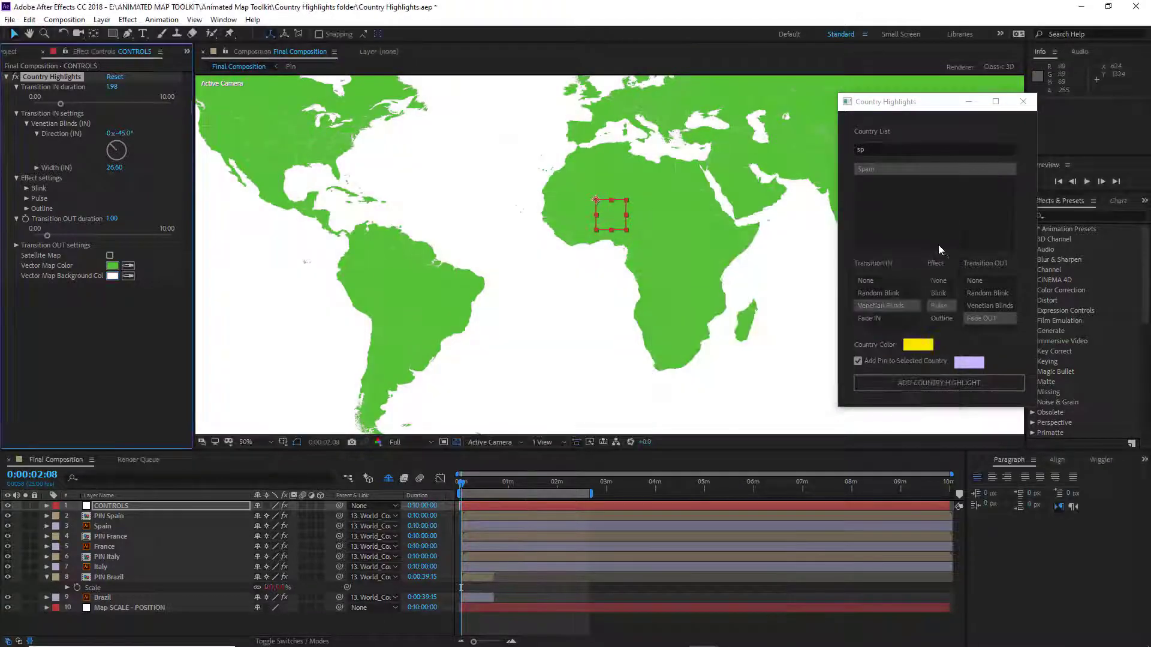
{"action": "left_click", "coordinate": [109, 256]}
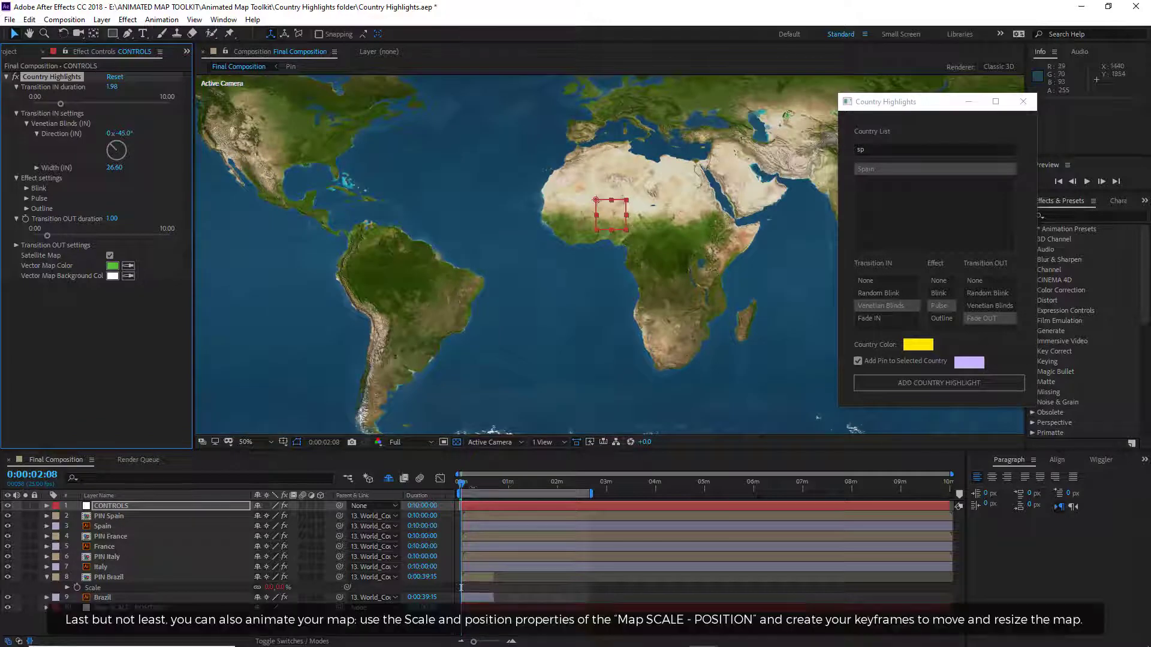
Jump to 0:00:10:07 and zoom the Composition view out to 25%.
{"action": "left_click", "coordinate": [469, 483]}
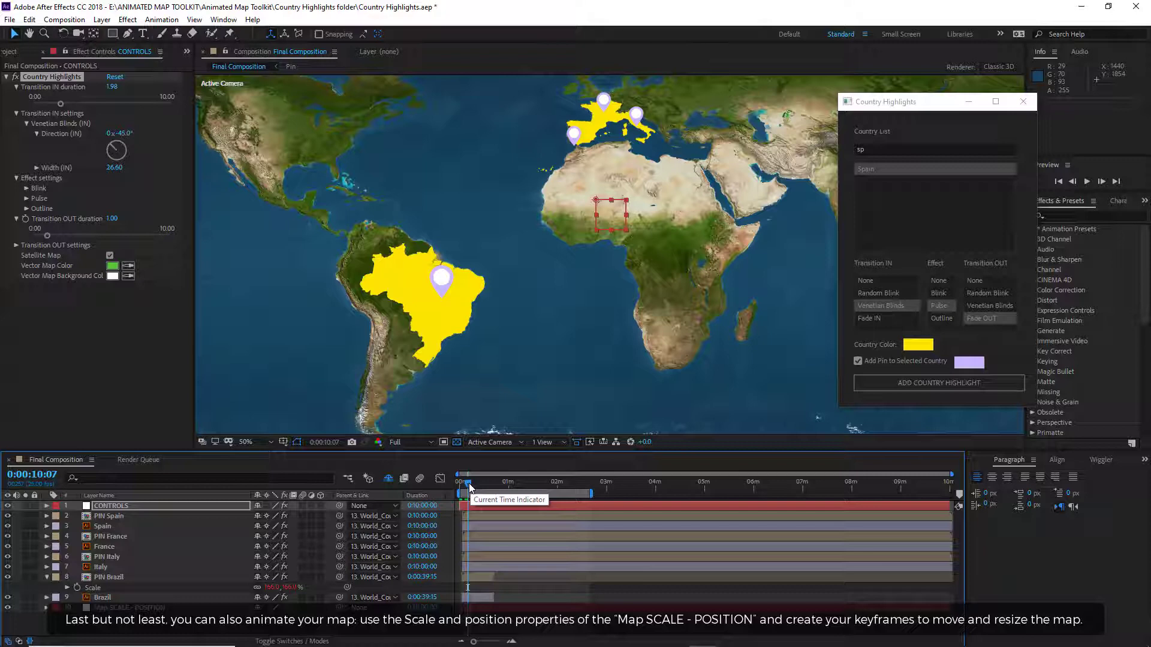
{"action": "scroll", "coordinate": [486, 286], "scroll_direction": "down", "scroll_amount": 2}
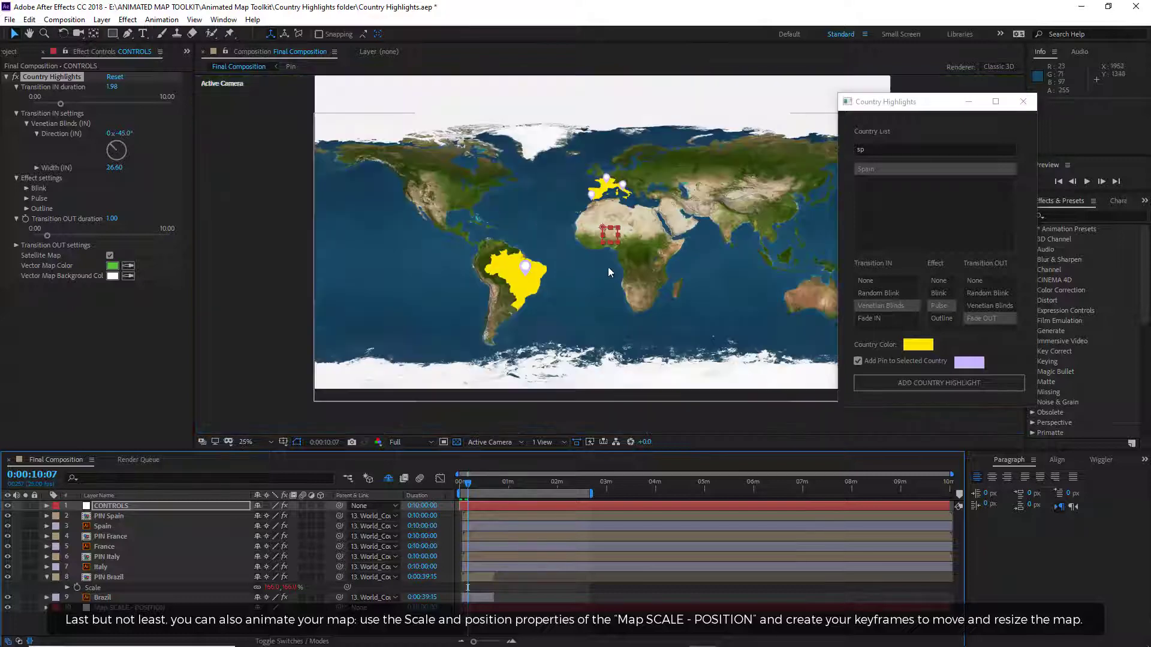